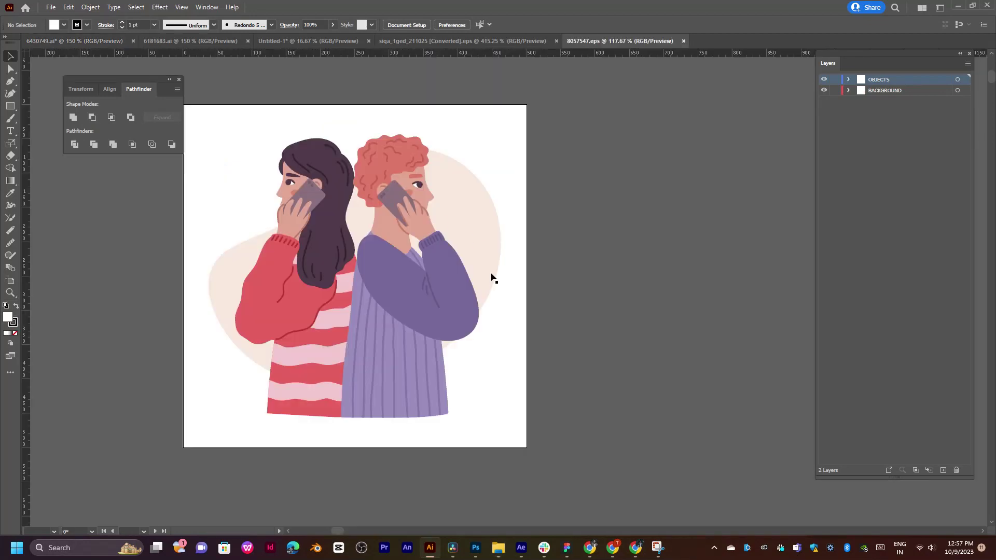
Close 6181683.ai, siqa_1ged and 6430749.ai without saving, then select the couple artwork in 8057547
left_click(195, 44)
left_click(248, 42)
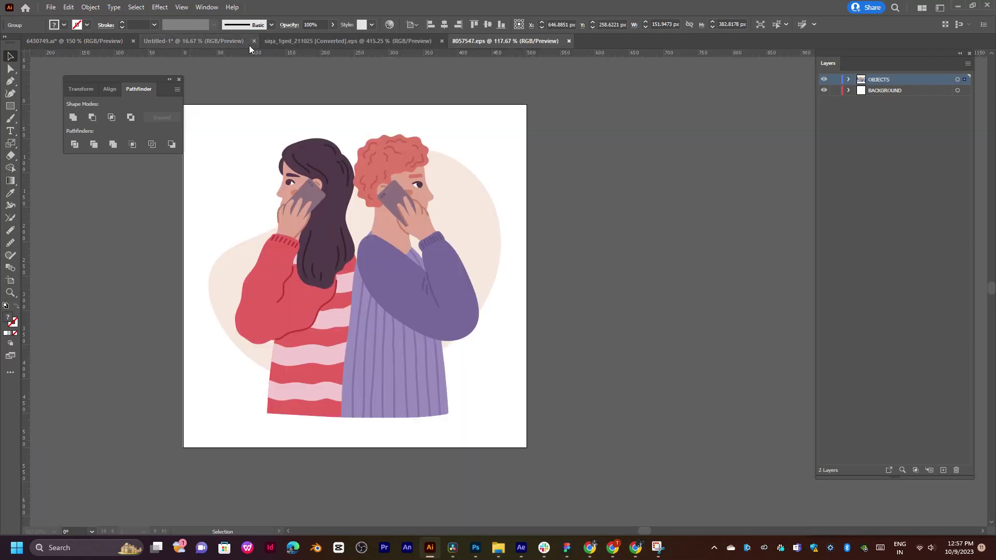
left_click(244, 41)
left_click(311, 41)
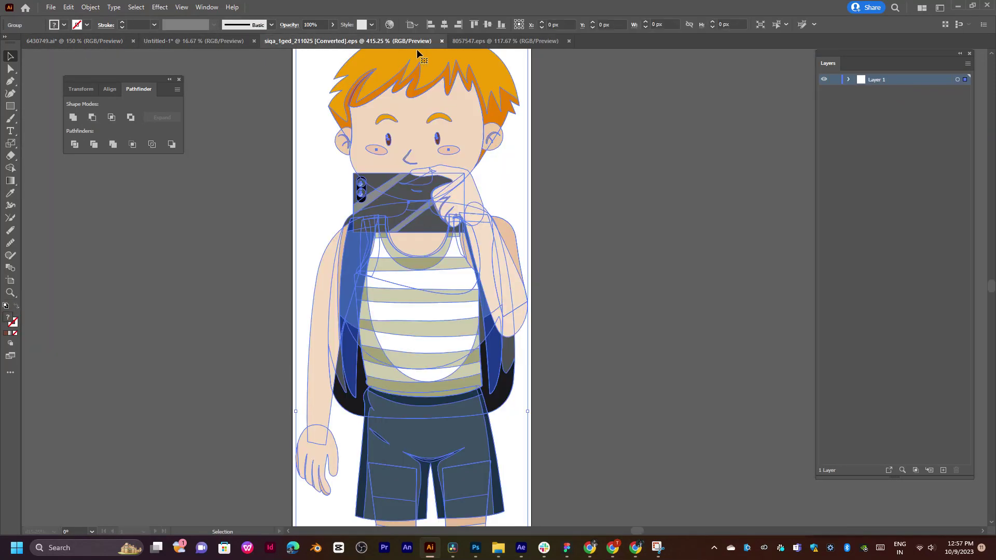
left_click(442, 41)
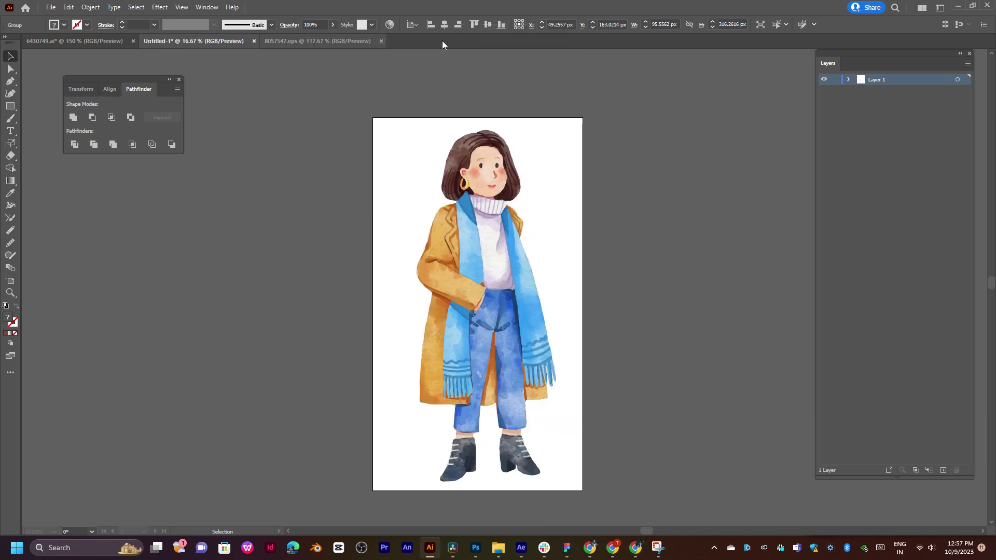
left_click(55, 42)
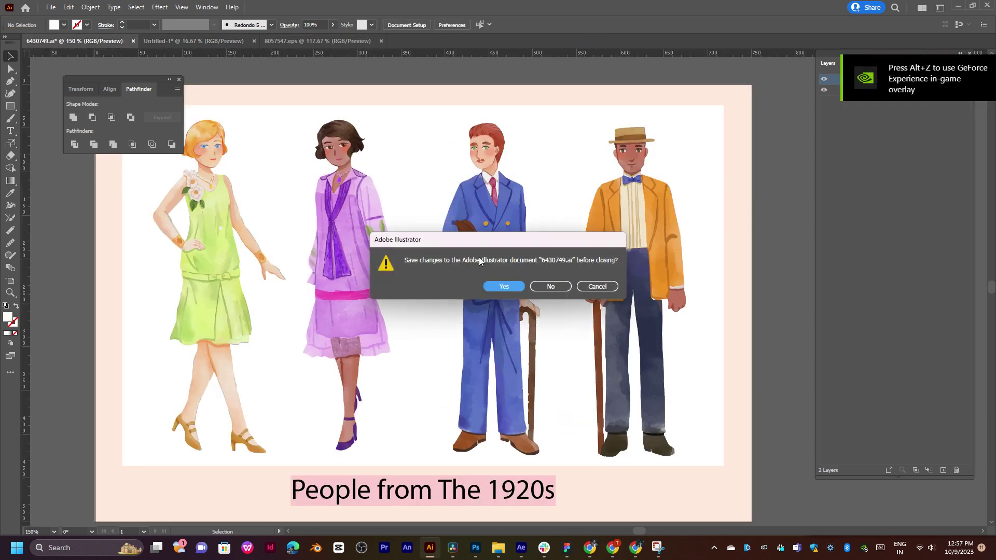
left_click(541, 290)
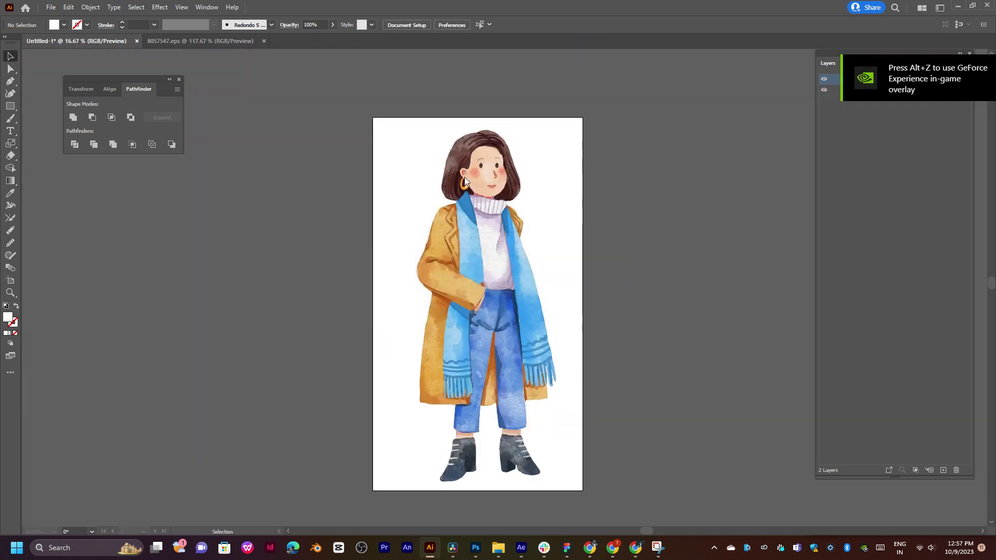
left_click(186, 41)
left_click(490, 239)
Ungroup the couple illustration and move both figures off the artboard to the right
right_click(434, 237)
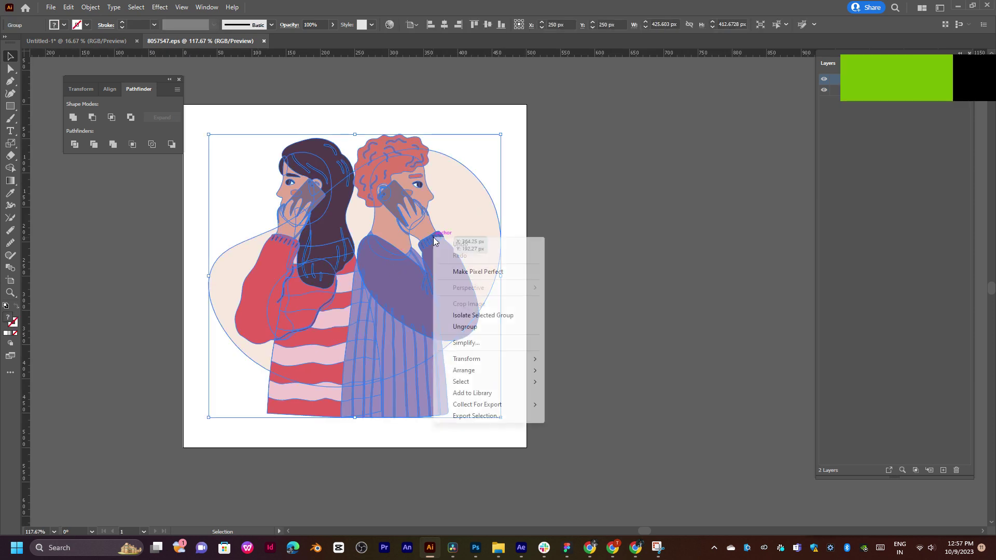
left_click(487, 325)
left_click_drag(443, 282, 696, 294)
scroll(696, 295, "right", 5)
left_click_drag(430, 285, 503, 287)
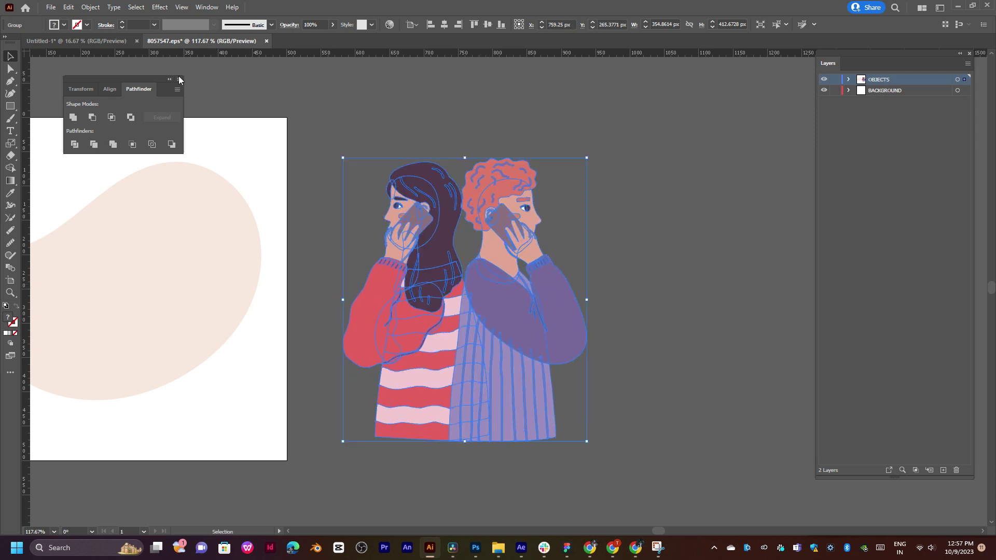
Replace the watercolour girl in Untitled-1 with the pasted couple, scaled to the page, and save a copy
left_click(106, 43)
left_click(415, 296)
key("Delete")
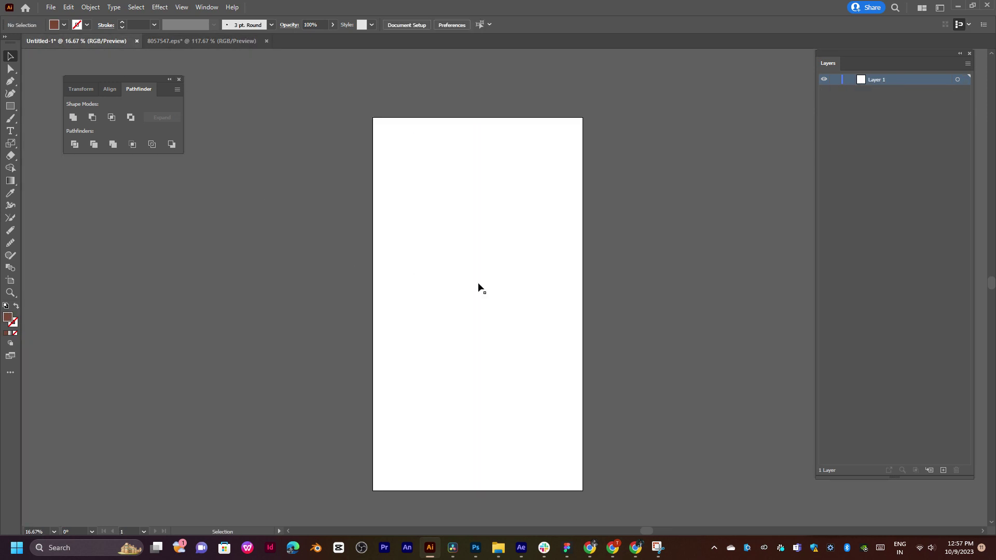
key("ctrl+v")
left_click_drag(523, 287, 613, 287)
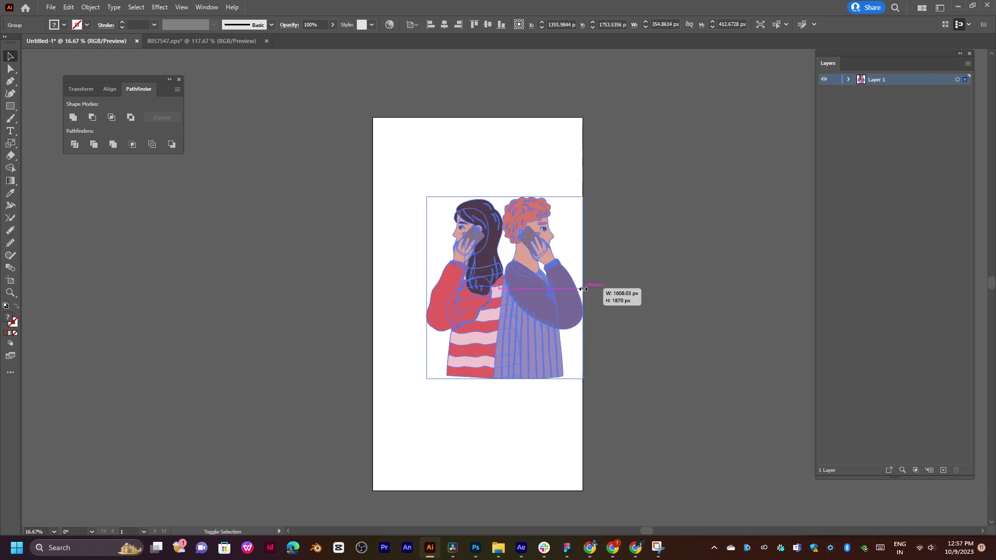
left_click_drag(485, 319, 457, 331)
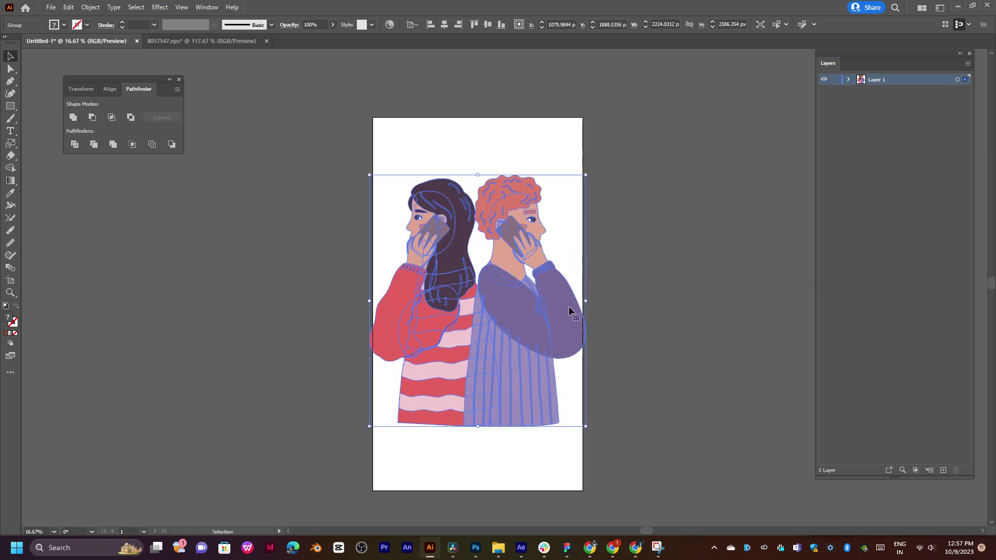
left_click_drag(585, 301, 475, 277)
left_click(584, 294)
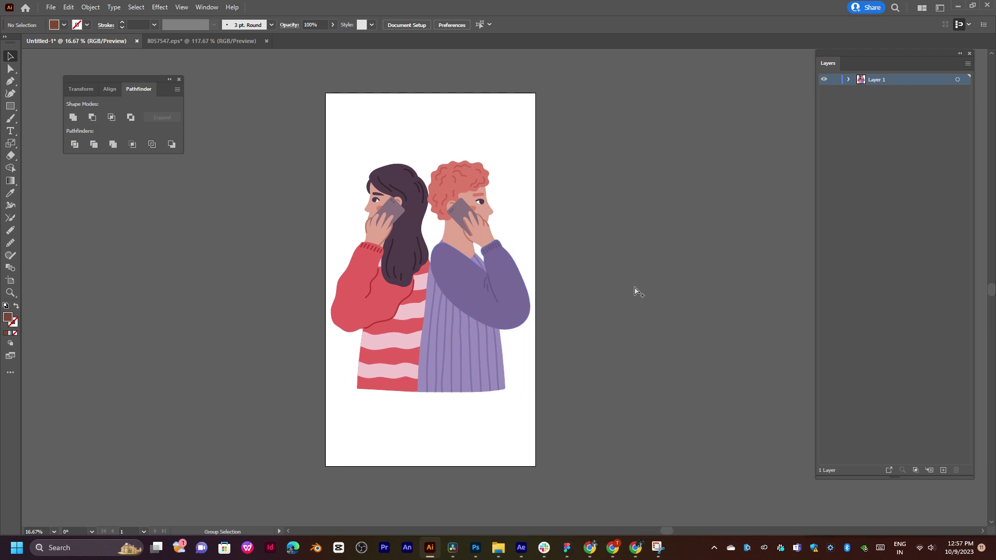
key("ctrl+alt+s")
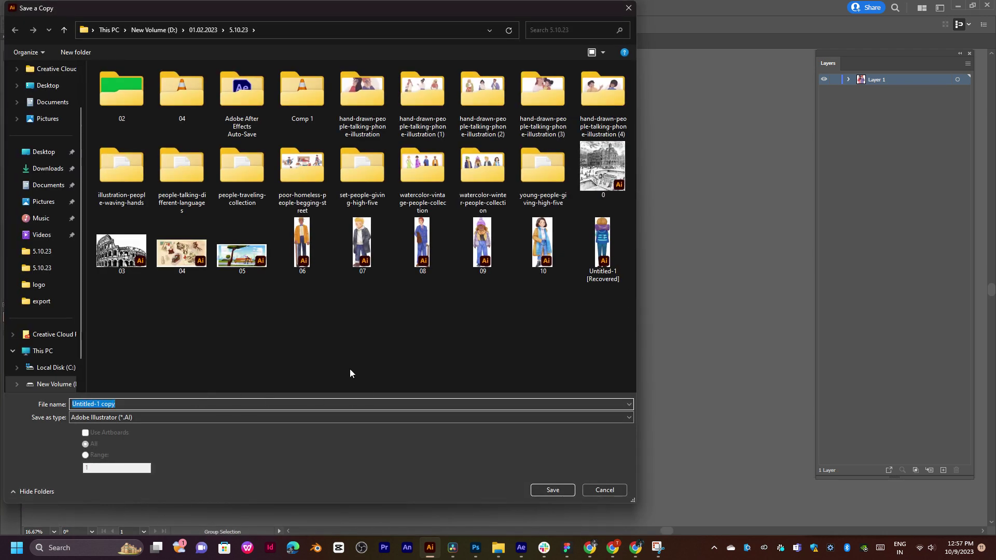
key("Escape")
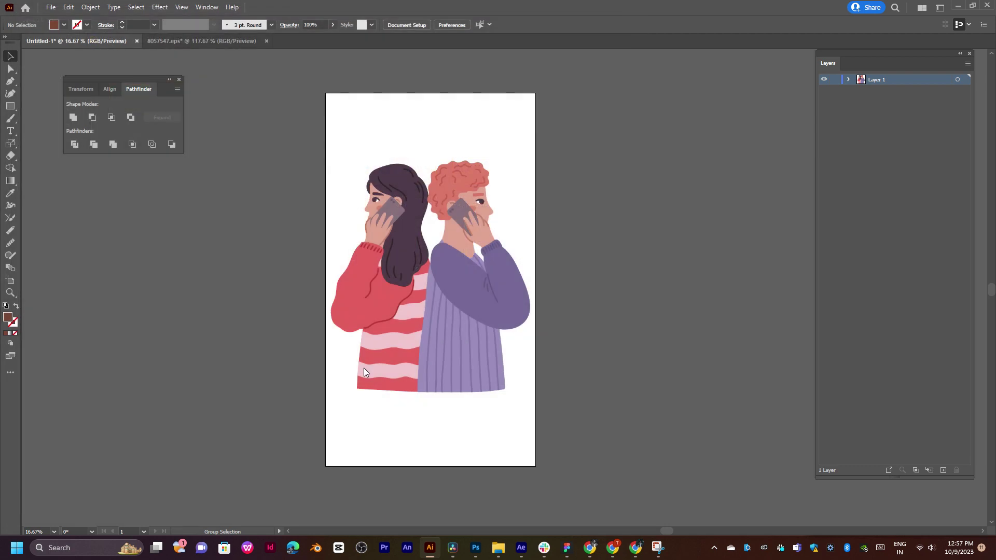
Open 8057561.eps from the second phone-call illustrations folder in File Explorer
left_click(207, 41)
mouse_move(475, 548)
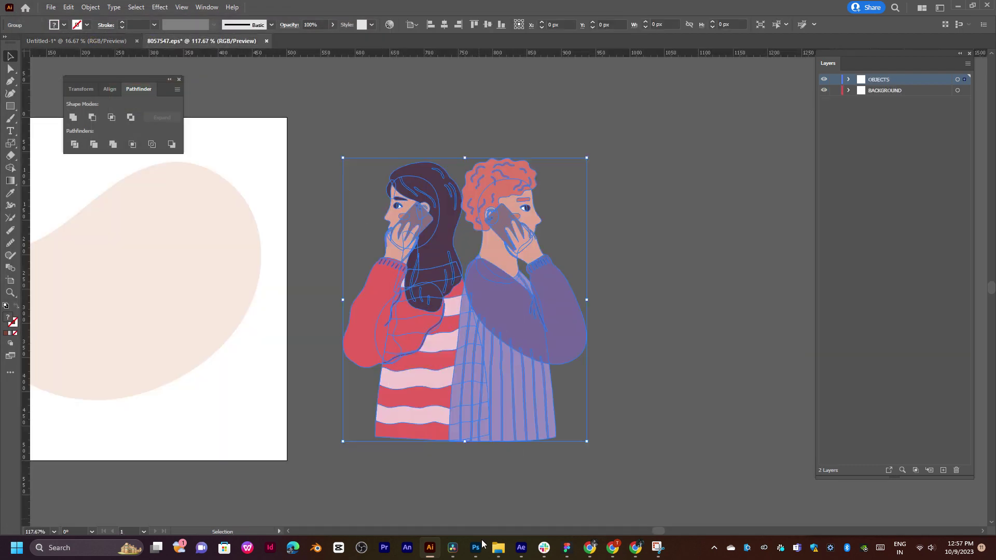
left_click(553, 493)
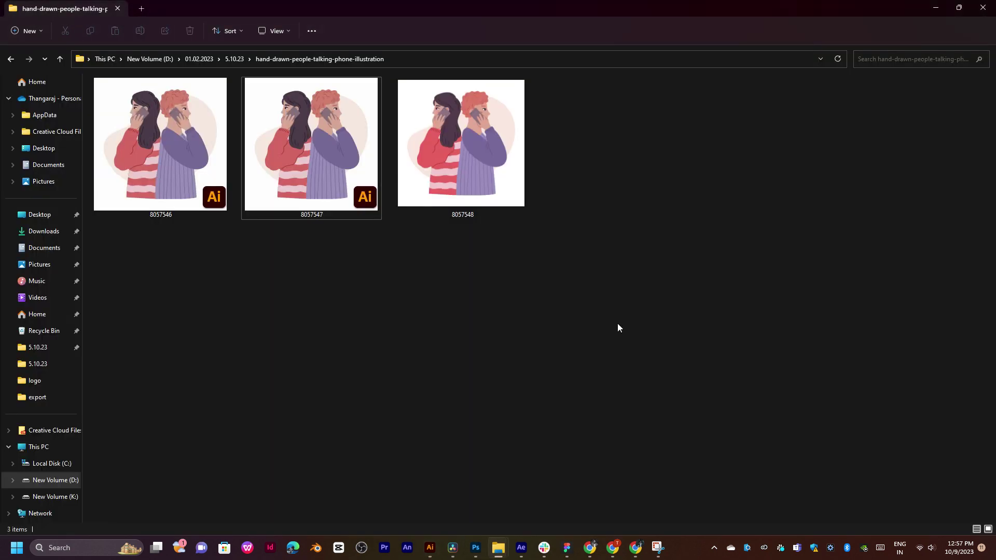
key("alt+Up")
double_click(676, 132)
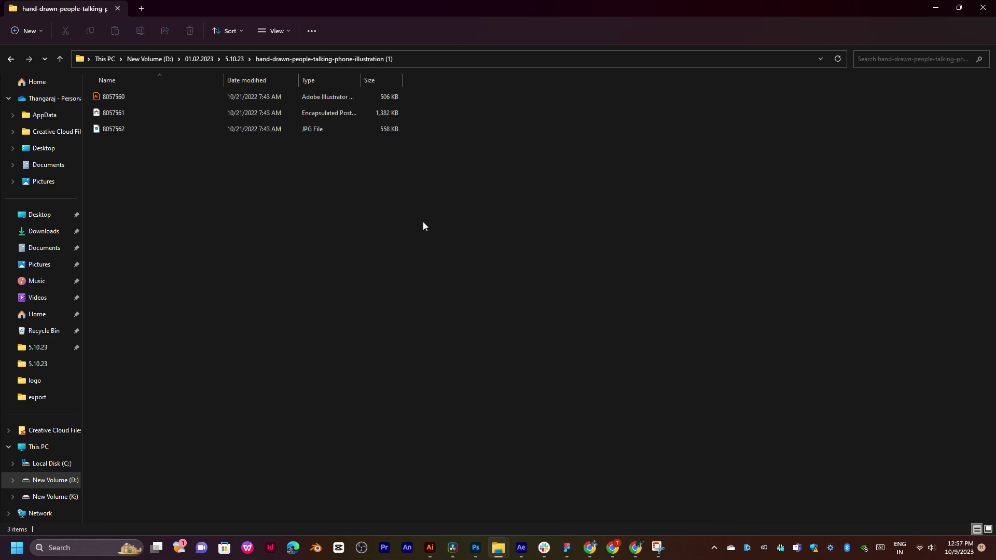
scroll(378, 206, "up", 5)
double_click(378, 200)
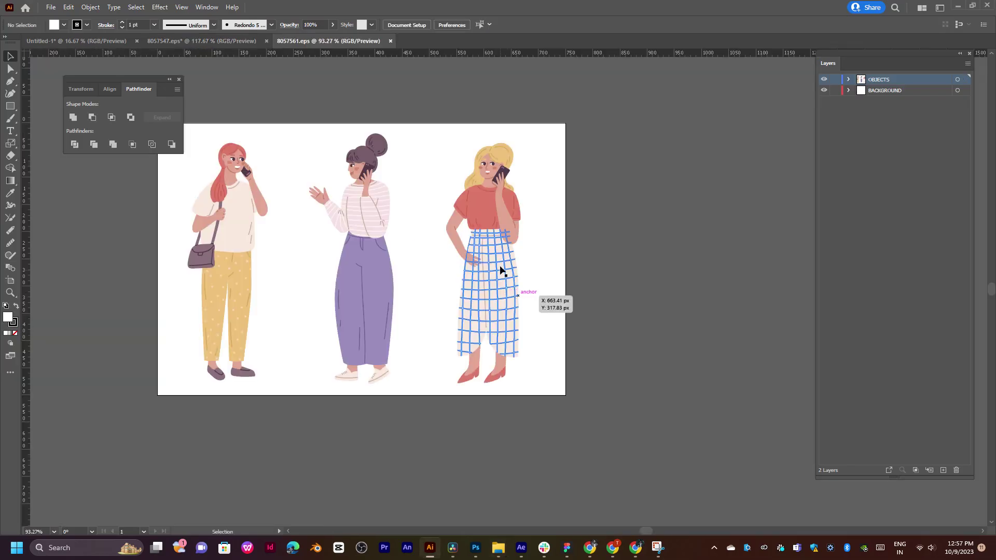
Paste the blonde woman into Untitled-1, enlarged and centred to fill the page
left_click(502, 271)
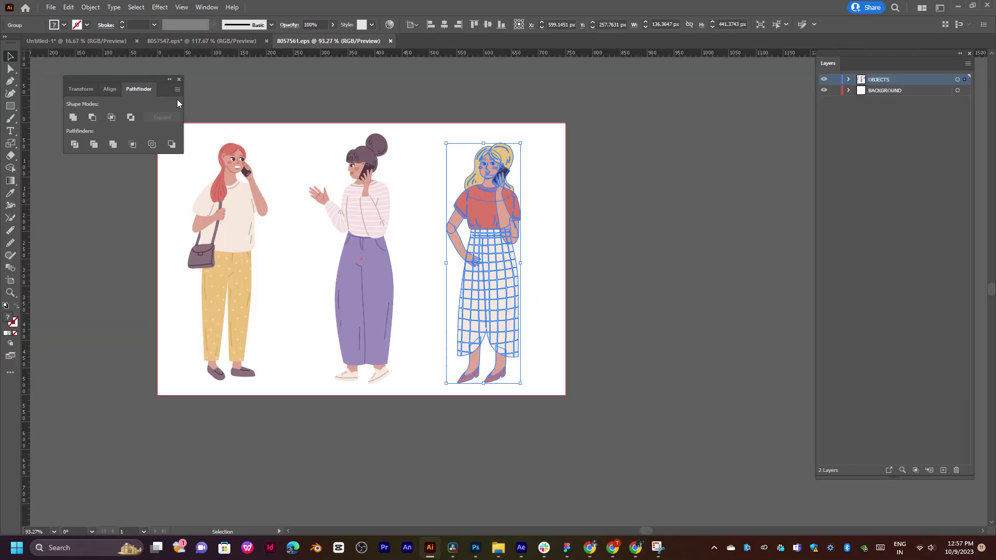
left_click(113, 42)
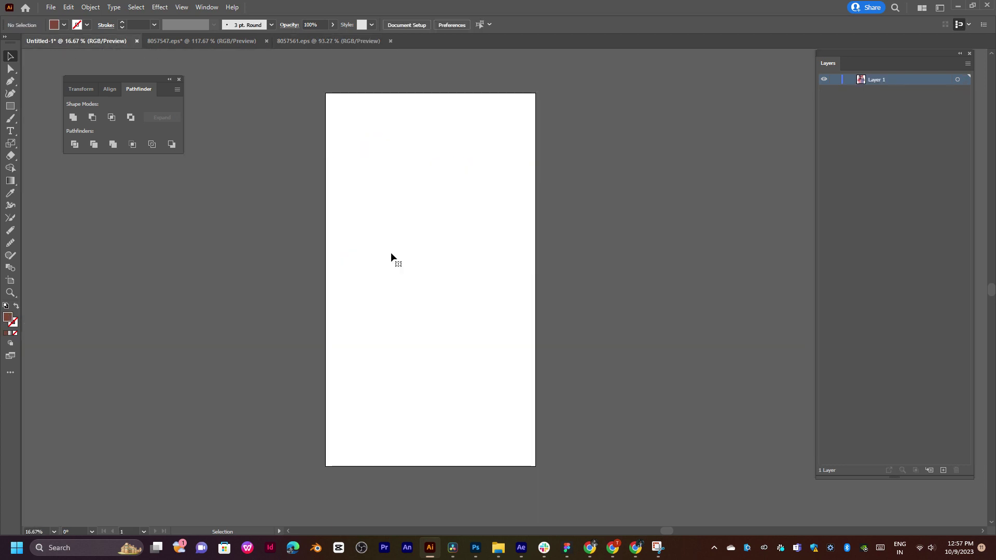
key("ctrl+v")
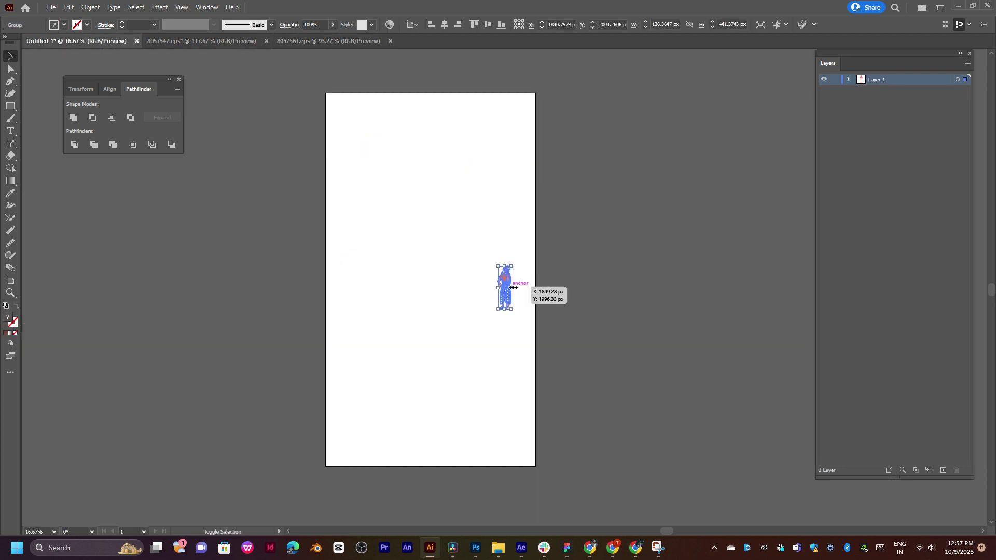
left_click_drag(512, 288, 563, 287)
mouse_move(507, 317)
left_mouse_down()
mouse_move(434, 314)
mouse_move(447, 311)
left_mouse_up()
left_click(347, 294)
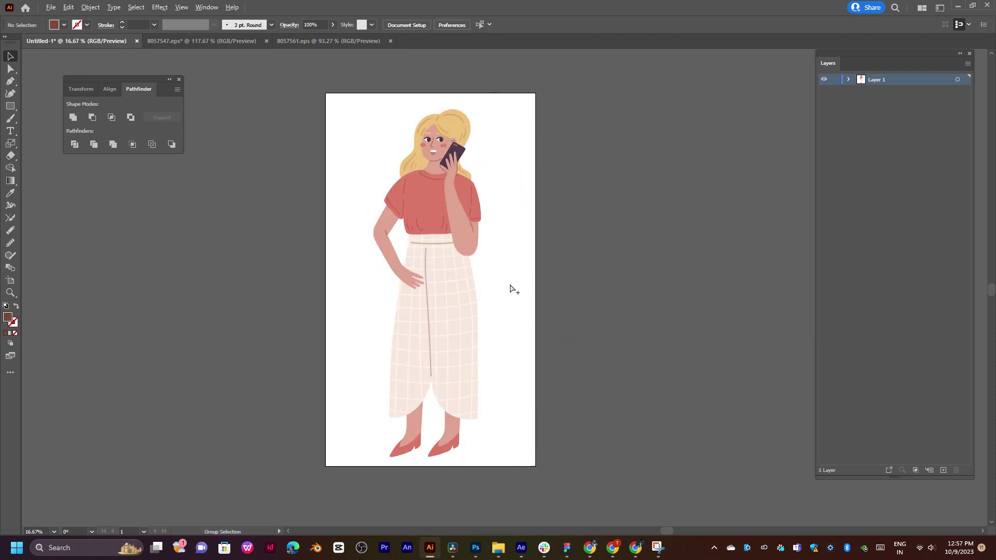
Save a copy of Untitled-1 named 12
key("ctrl+alt+s")
type("12")
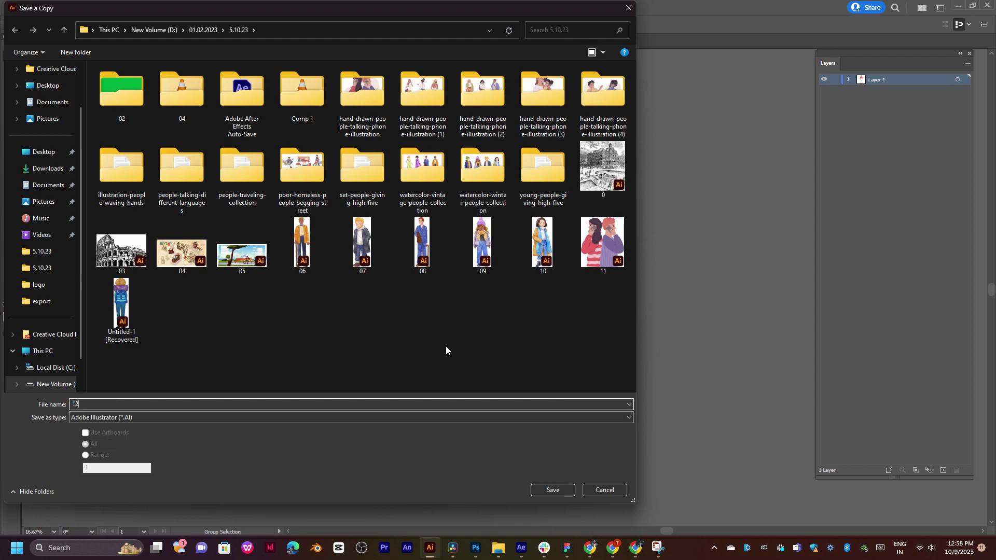
key("Return")
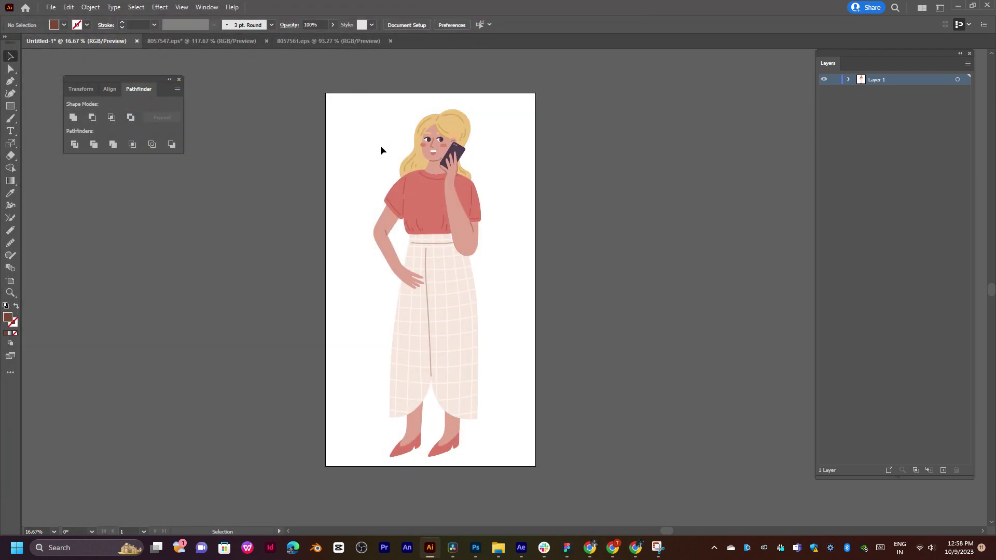
left_click(284, 45)
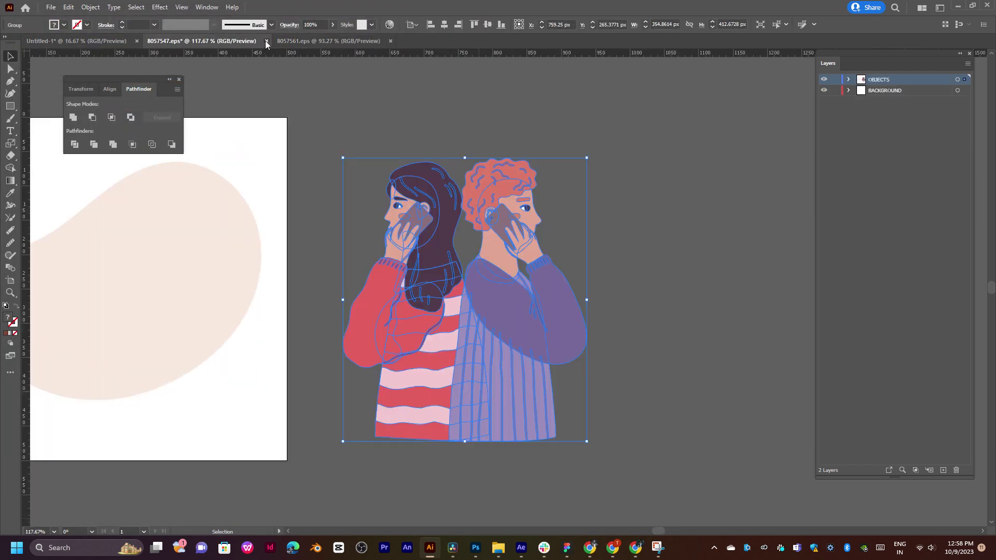
Close 8057547 without saving, pick the middle woman in 8057561.eps, and delete the blonde woman
left_click(266, 41)
left_click(550, 286)
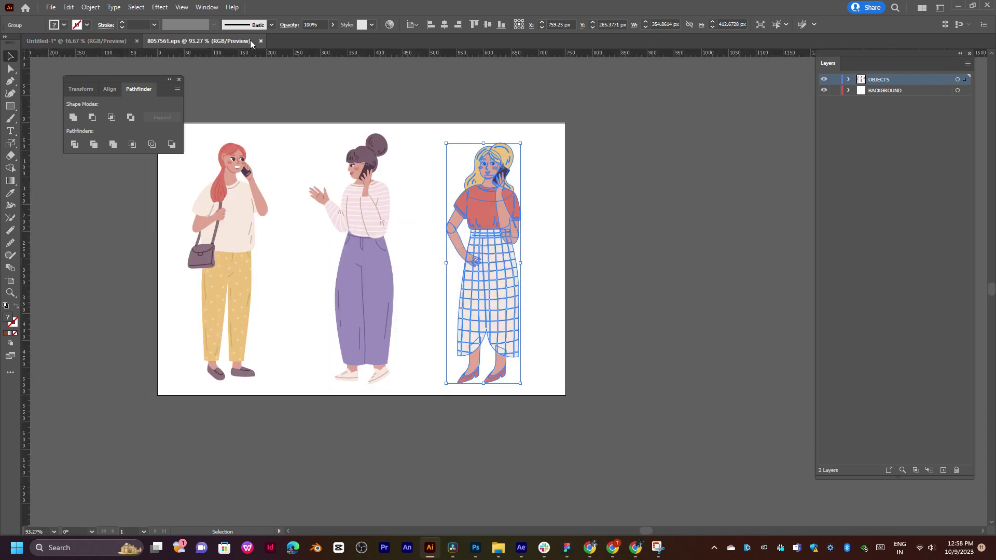
left_click(369, 228)
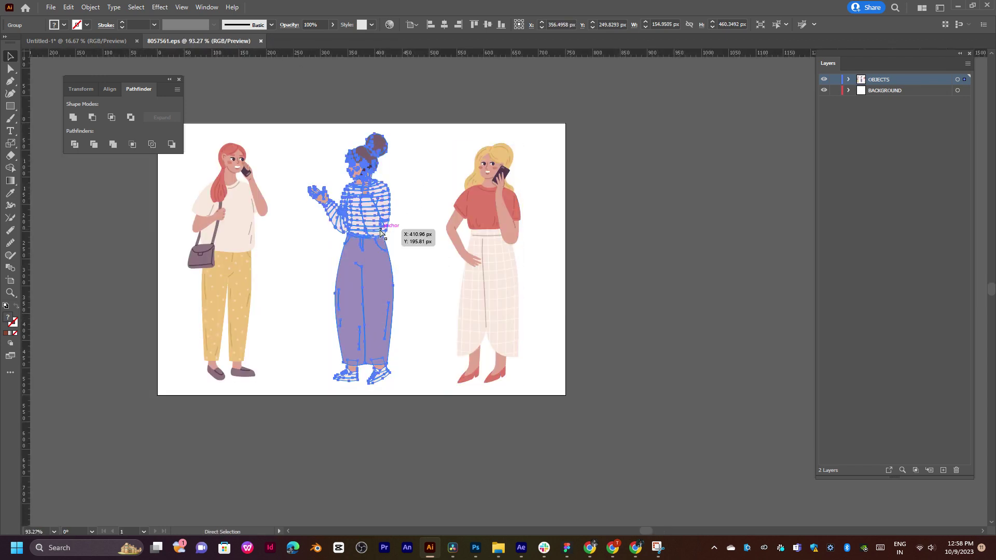
left_click(76, 41)
left_click(456, 284)
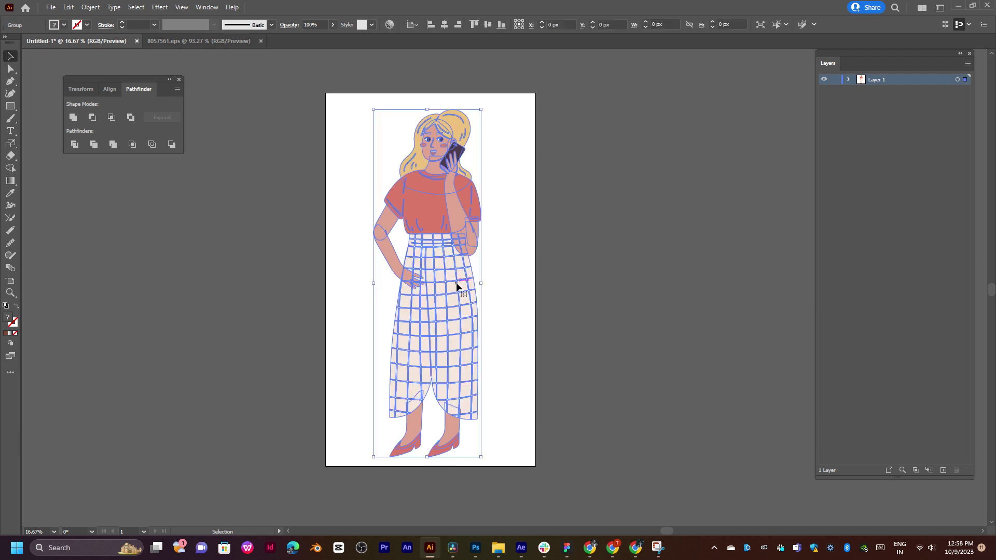
key("Delete")
Paste the striped-top woman onto the page, position her, and save the copy as 13
key("ctrl+v")
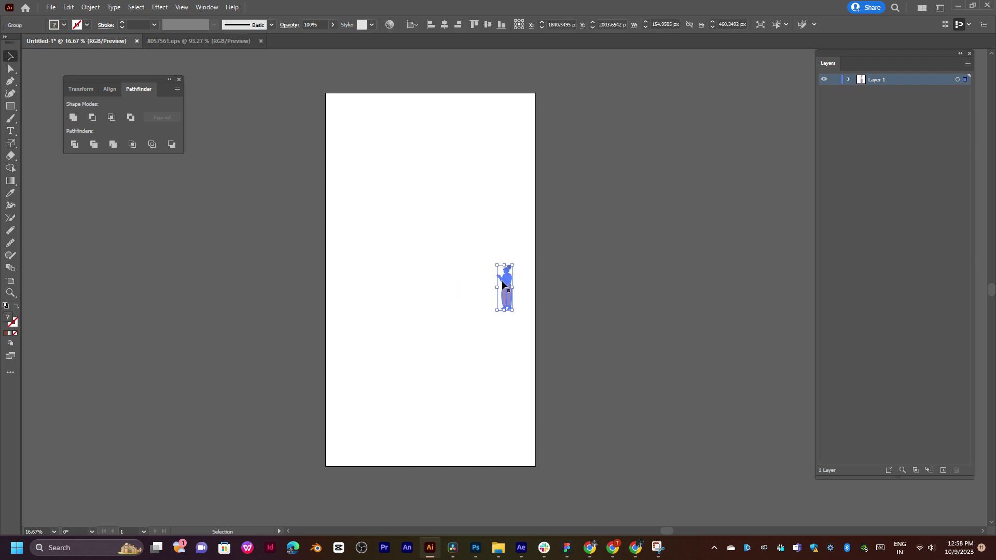
mouse_move(502, 282)
left_mouse_down()
mouse_move(445, 289)
mouse_move(473, 304)
left_mouse_up()
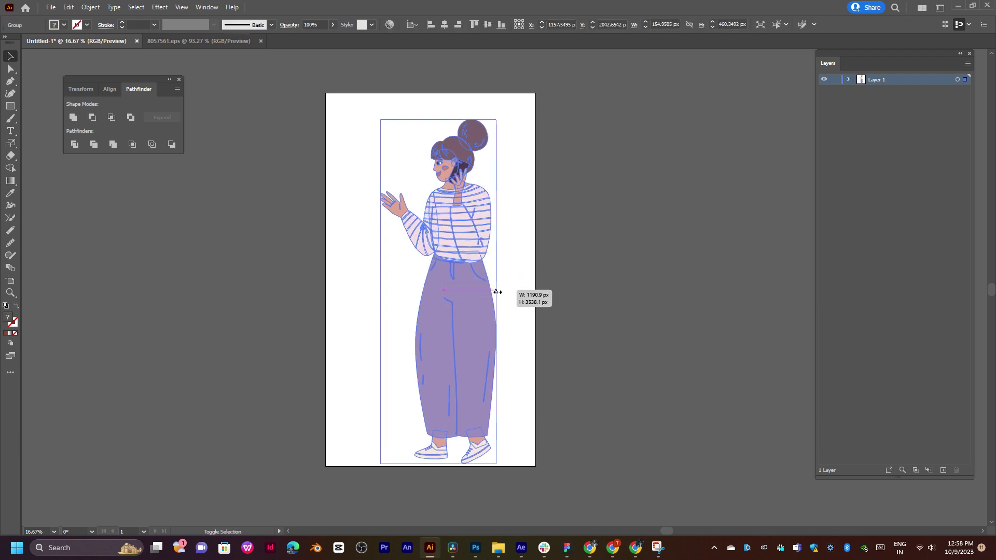
left_click_drag(473, 303, 464, 297)
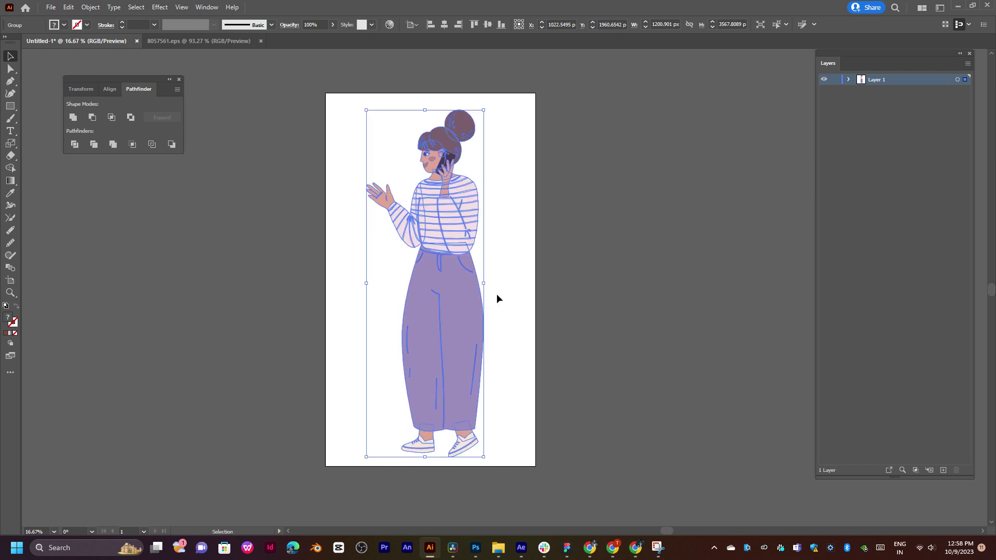
left_click(574, 287)
key("ctrl+s")
type("13")
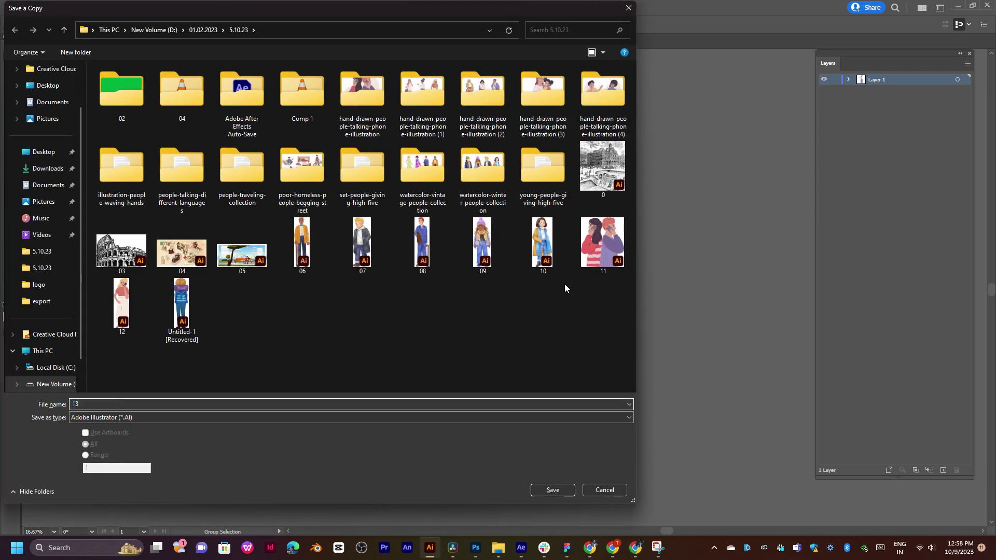
key("Return")
Replace the page's figure with the red-haired woman from 8057561.eps, enlarged and positioned
left_click(257, 43)
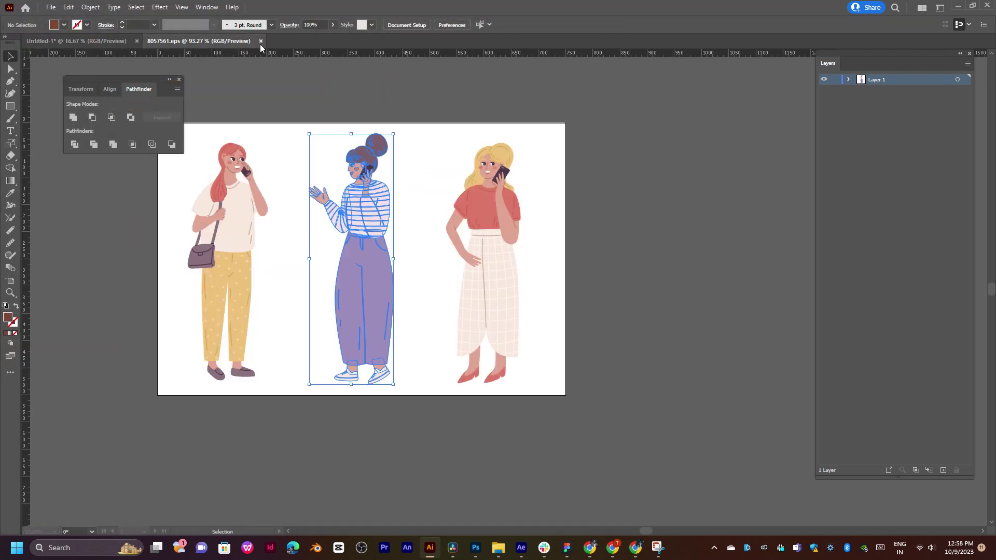
left_click(236, 223)
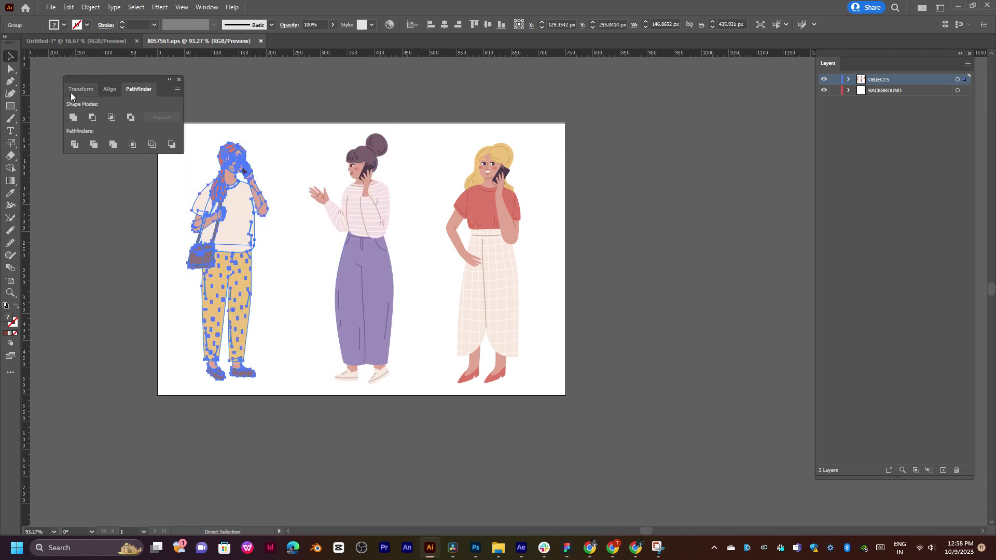
left_click(79, 43)
left_click(449, 243)
key("Delete")
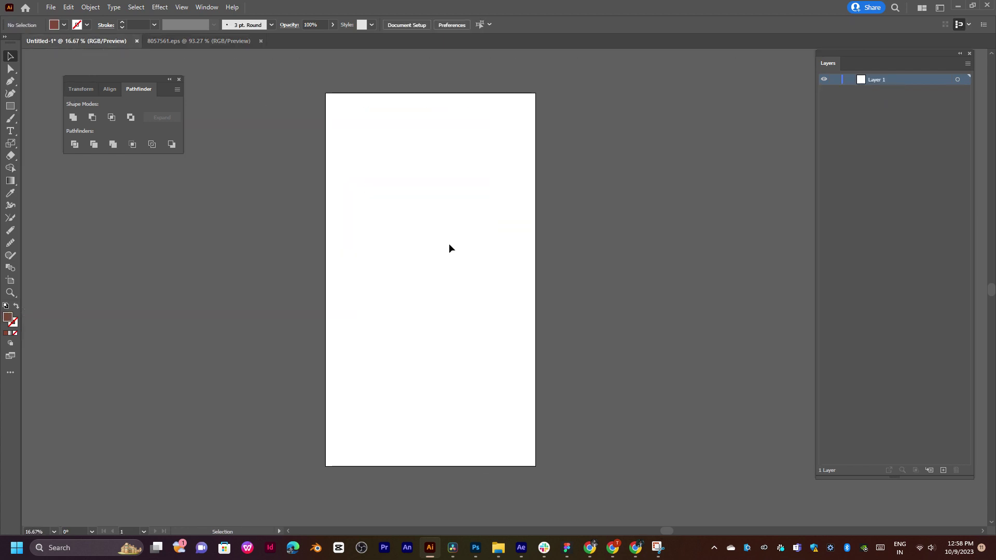
key("ctrl+v")
mouse_move(513, 286)
left_mouse_down()
mouse_move(576, 289)
mouse_move(560, 289)
left_mouse_up()
left_click_drag(498, 305, 436, 301)
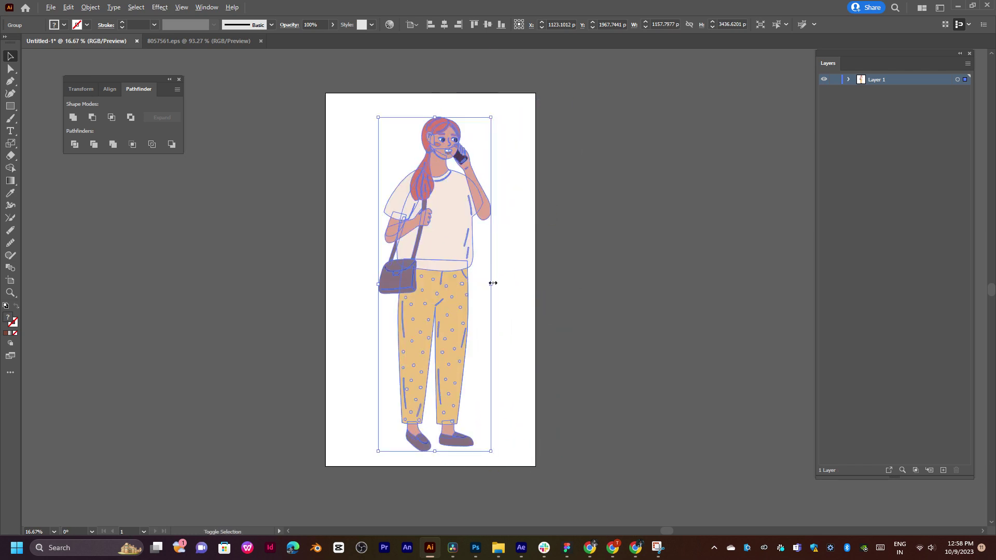
left_click_drag(493, 283, 499, 284)
left_click_drag(433, 272, 430, 272)
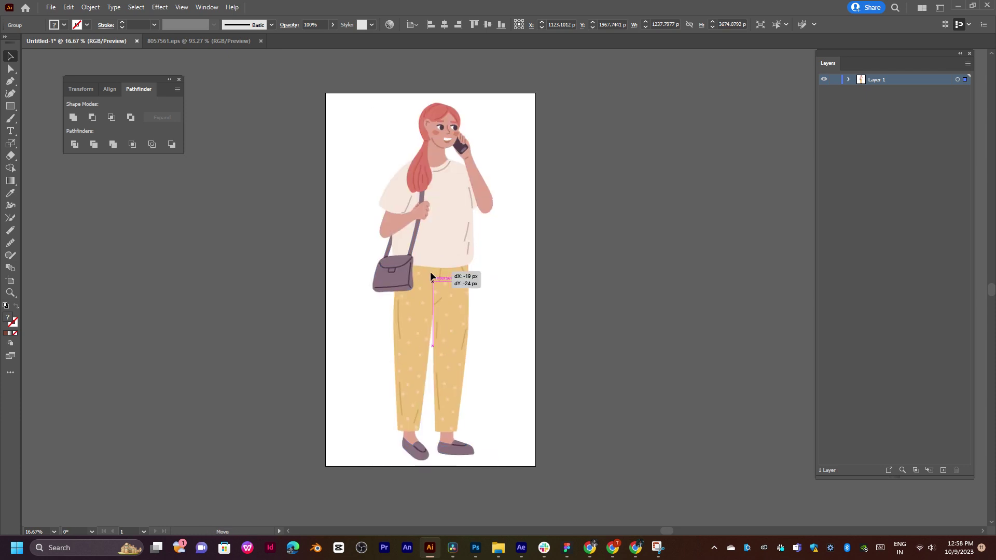
left_click(500, 269)
Save a copy of Untitled-1 named 14
key("ctrl+alt+s")
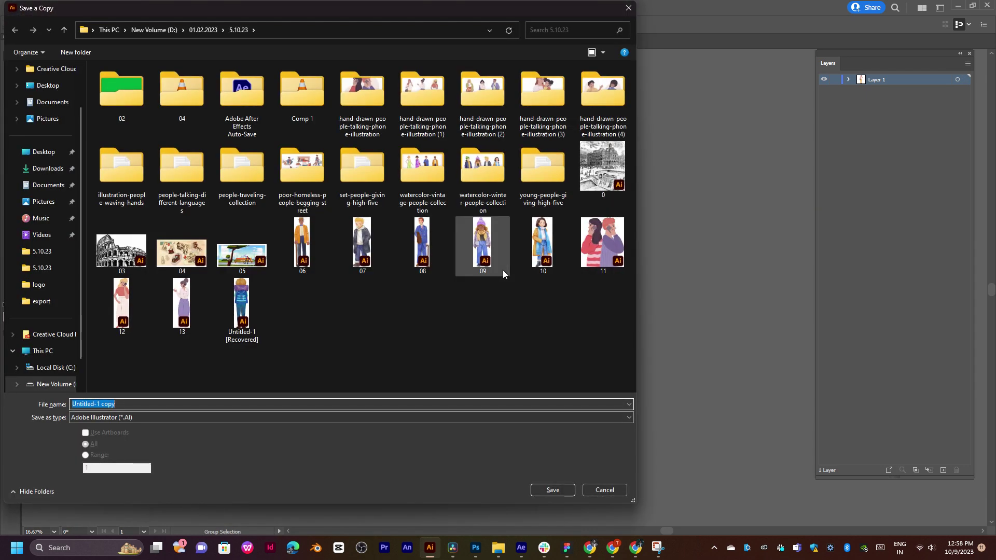
left_click(411, 343)
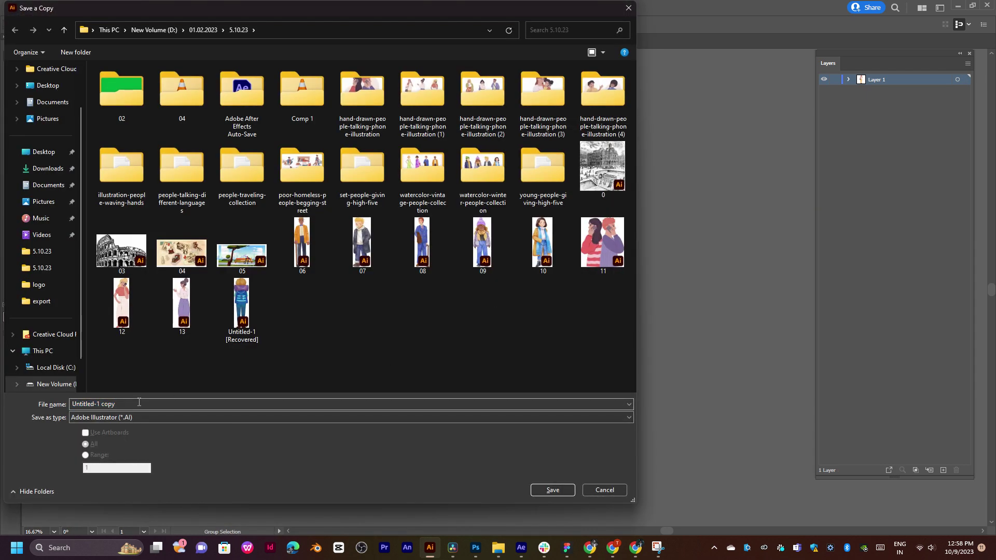
key("ctrl+a")
type("14")
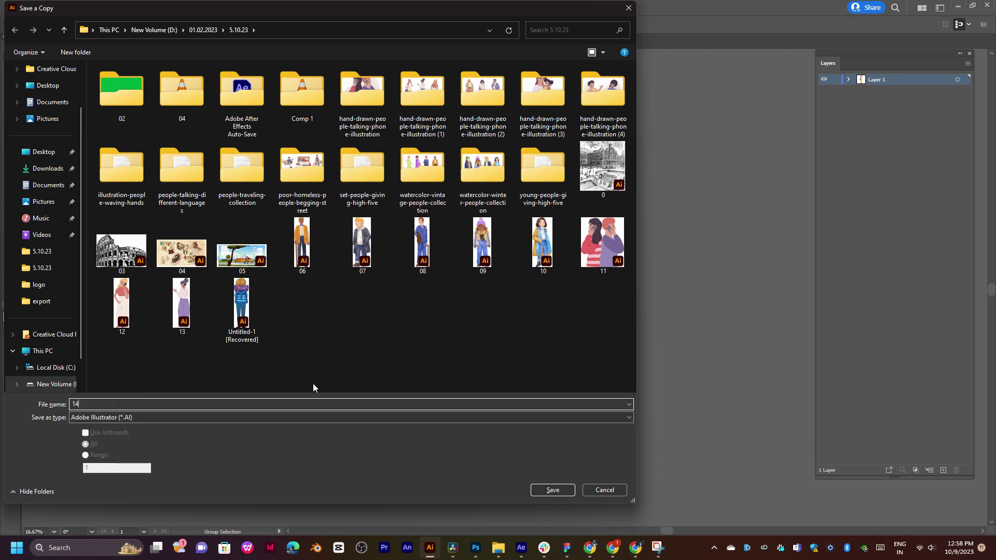
key("Return")
Open 8057563 from the hand-drawn-people-talking-phone-illustration (2) folder
left_click(216, 41)
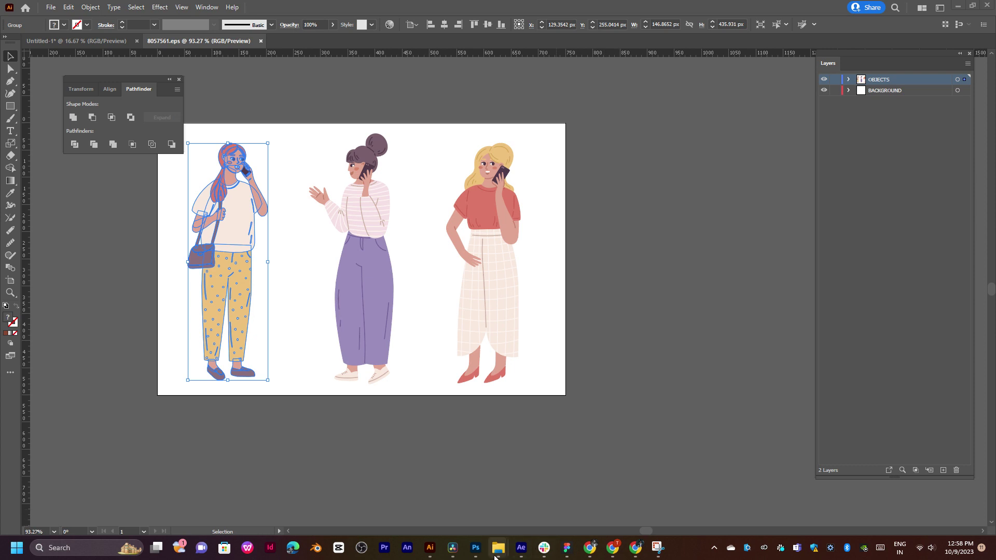
mouse_move(498, 547)
left_click(542, 488)
key("alt+Up")
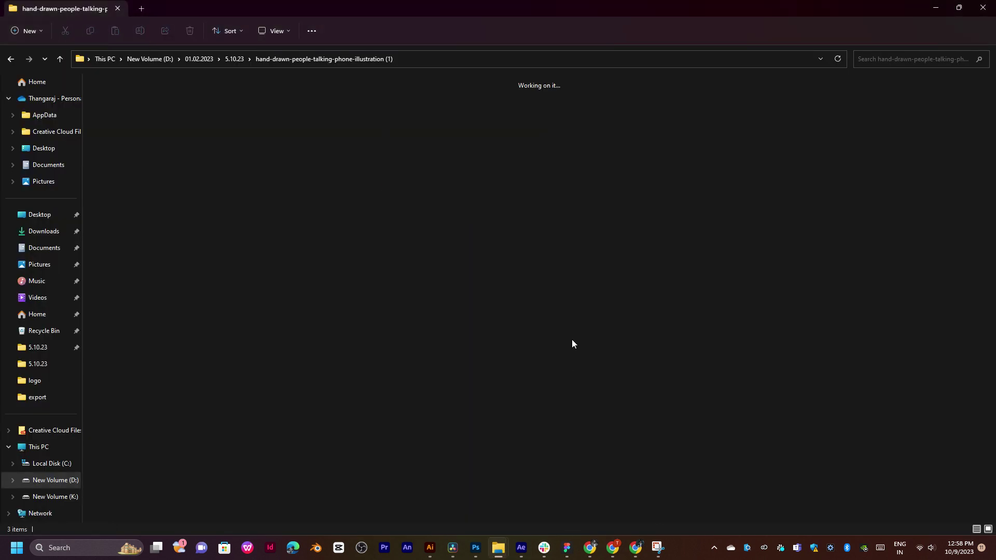
double_click(837, 122)
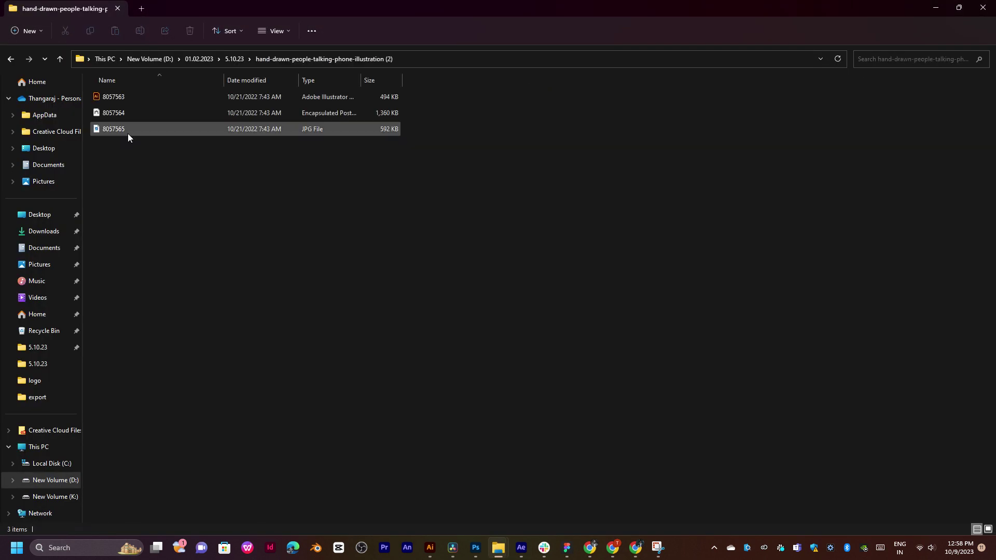
key("ctrl+shift+1")
double_click(213, 159)
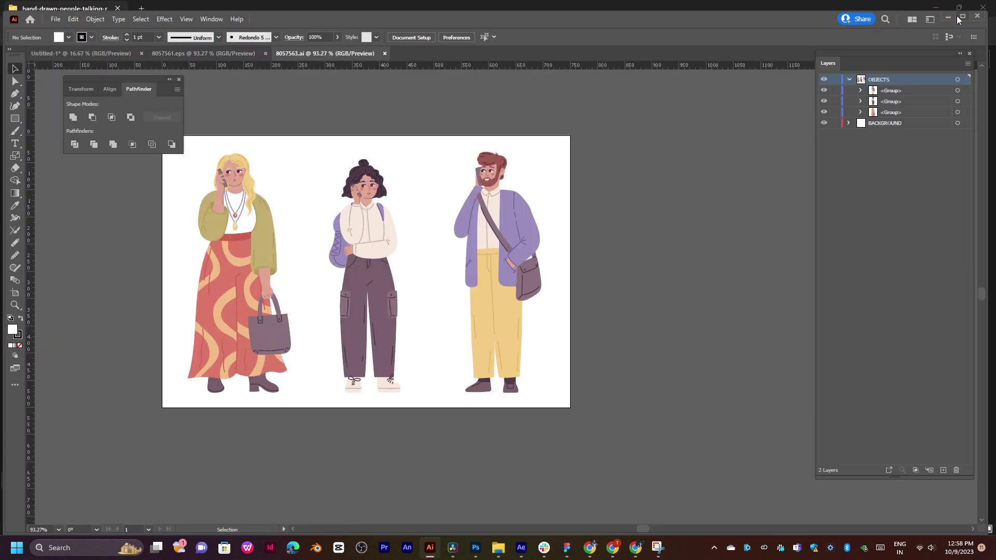
Maximize Illustrator, select the bearded man in 8057563, and close 8057561.eps
left_click(962, 16)
left_click(517, 213)
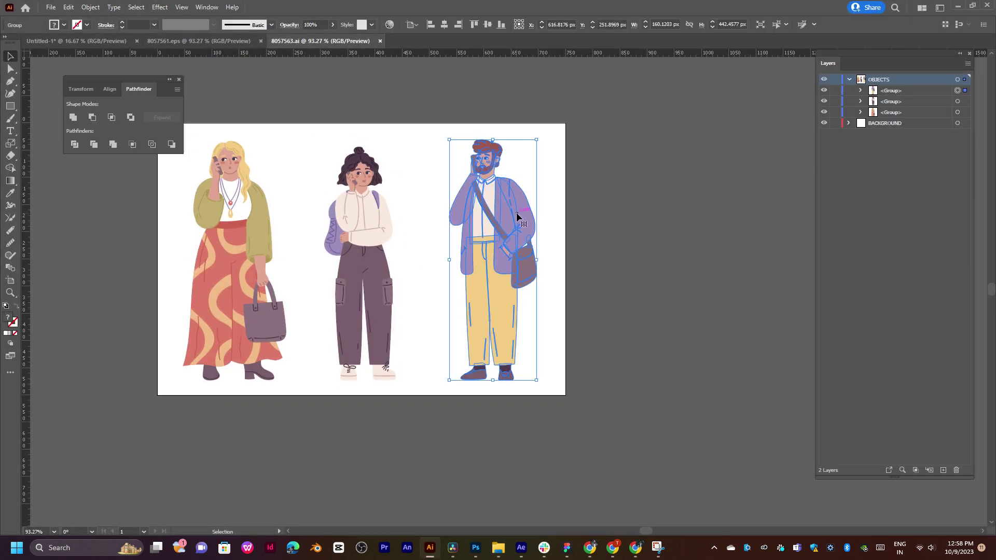
left_click(234, 41)
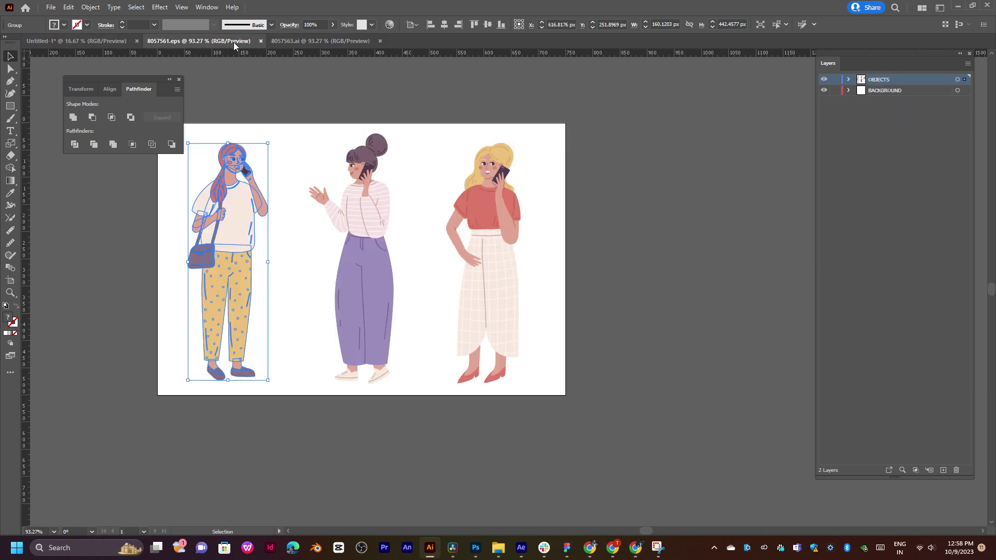
left_click(260, 41)
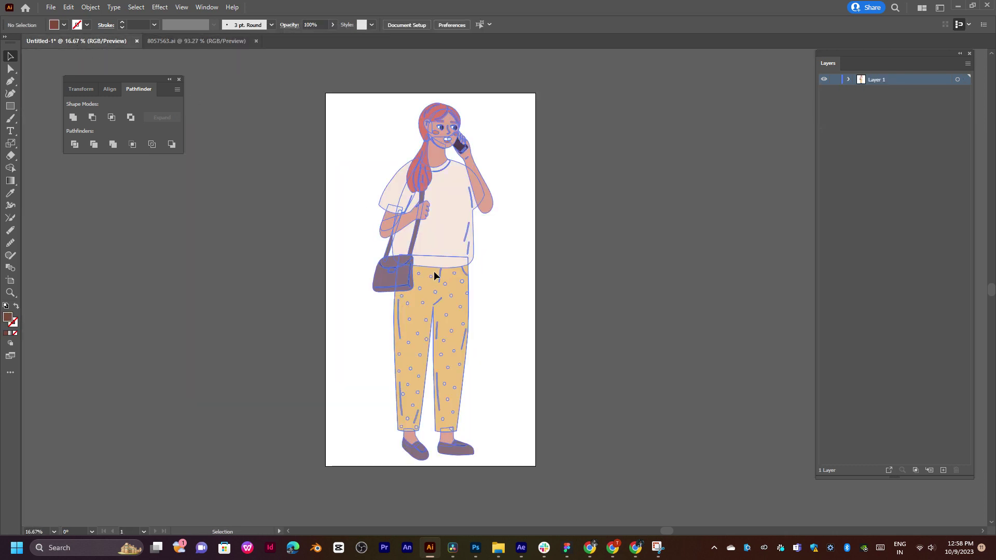
Paste the bearded man at full page height, widen him slightly, and start Save a Copy
key("ctrl+v")
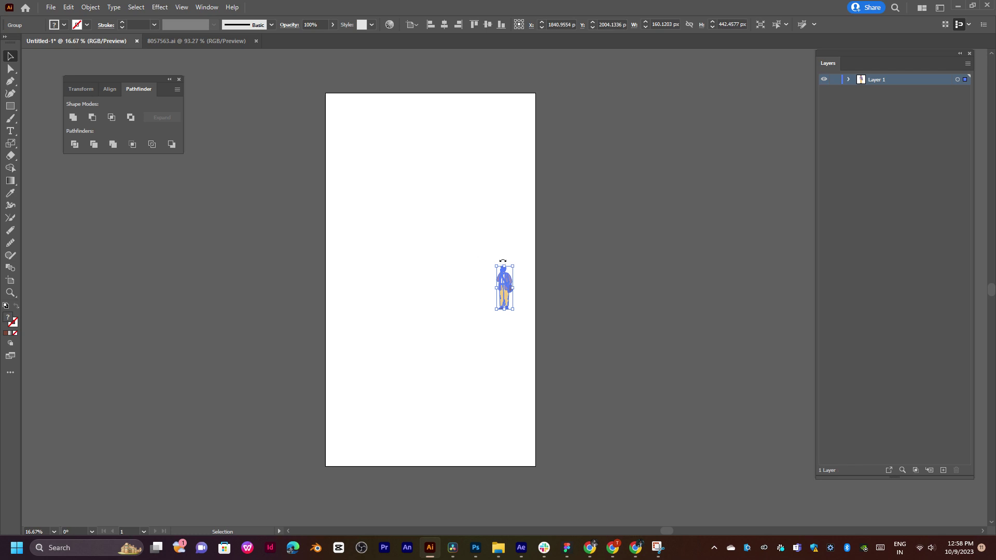
mouse_move(512, 288)
left_mouse_down()
mouse_move(568, 306)
mouse_move(453, 311)
left_mouse_up()
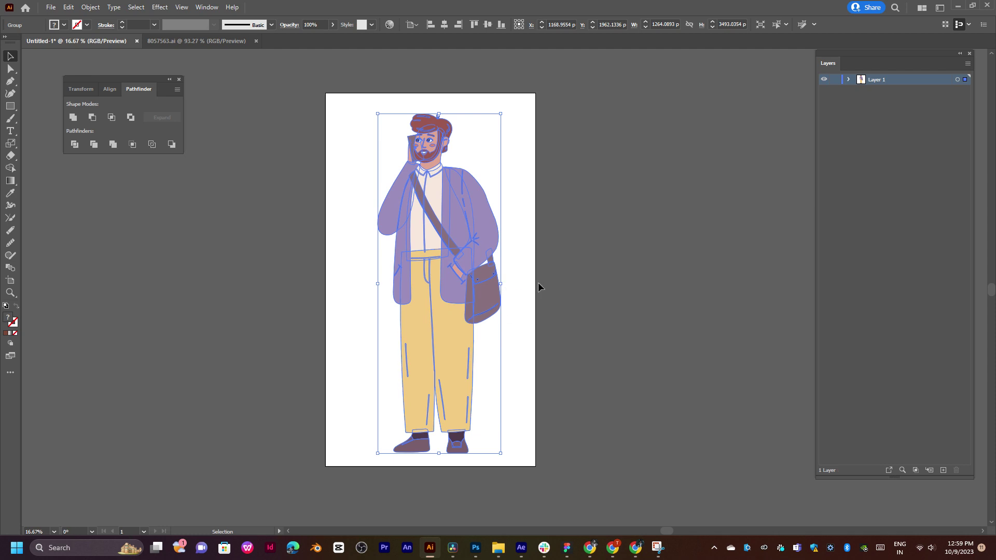
left_click(526, 267)
left_click(497, 281)
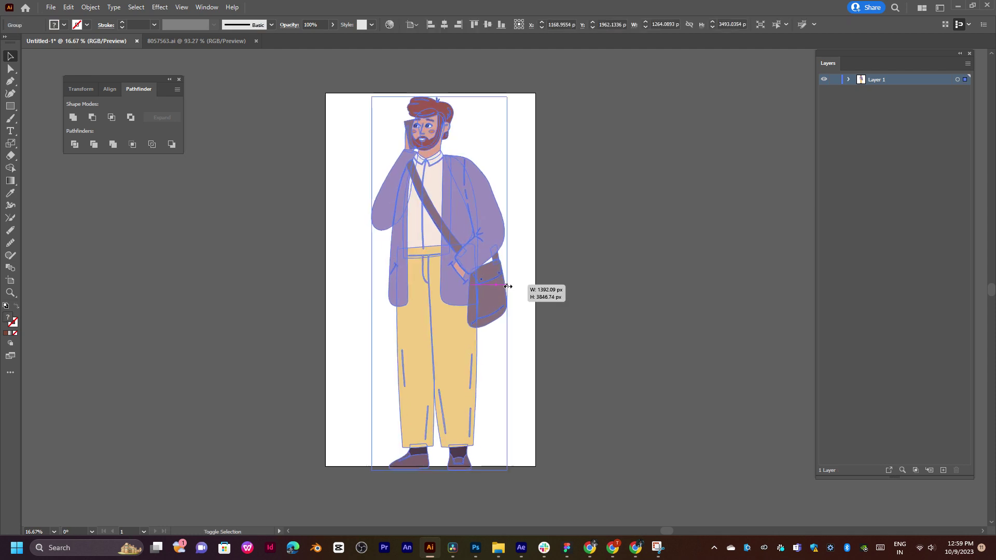
left_click_drag(503, 286, 507, 285)
left_click(580, 281)
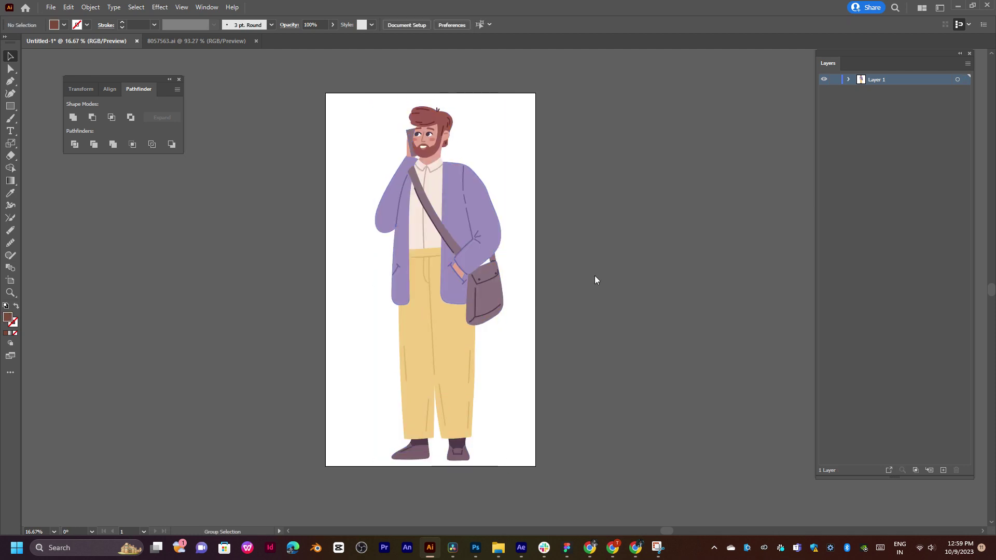
key("ctrl+alt+s")
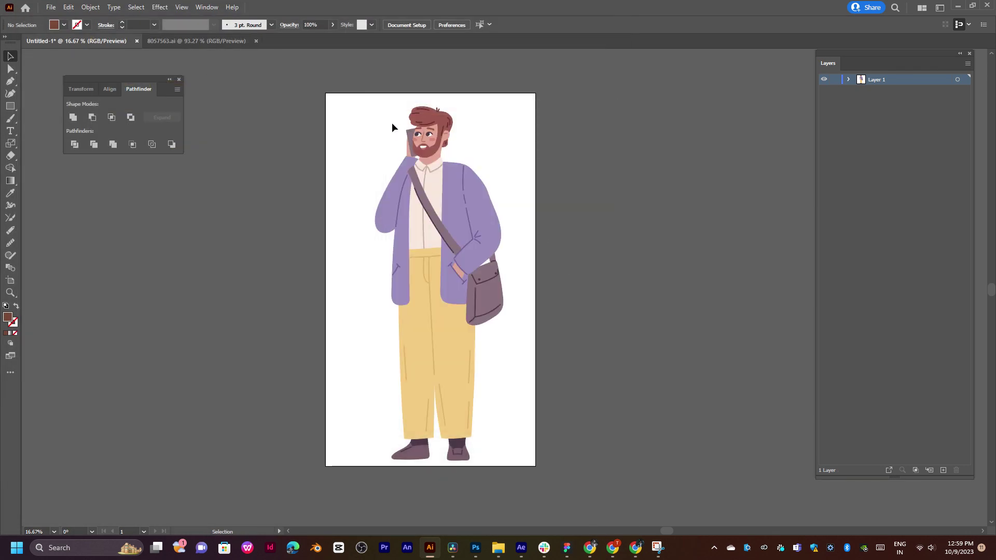
Replace the man with the curly-haired woman from 8057563.ai, enlarged to fill the page
left_click(416, 180)
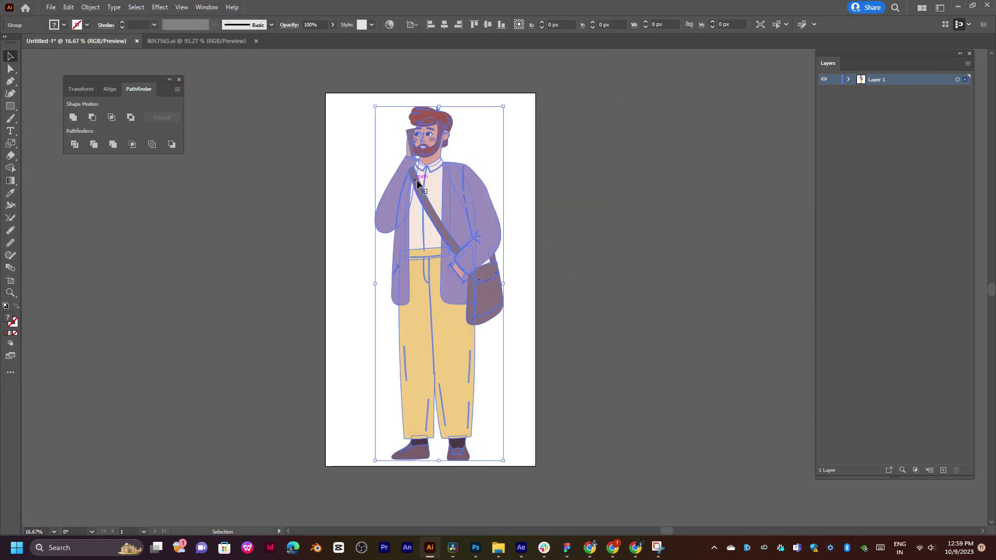
key("Delete")
left_click(196, 41)
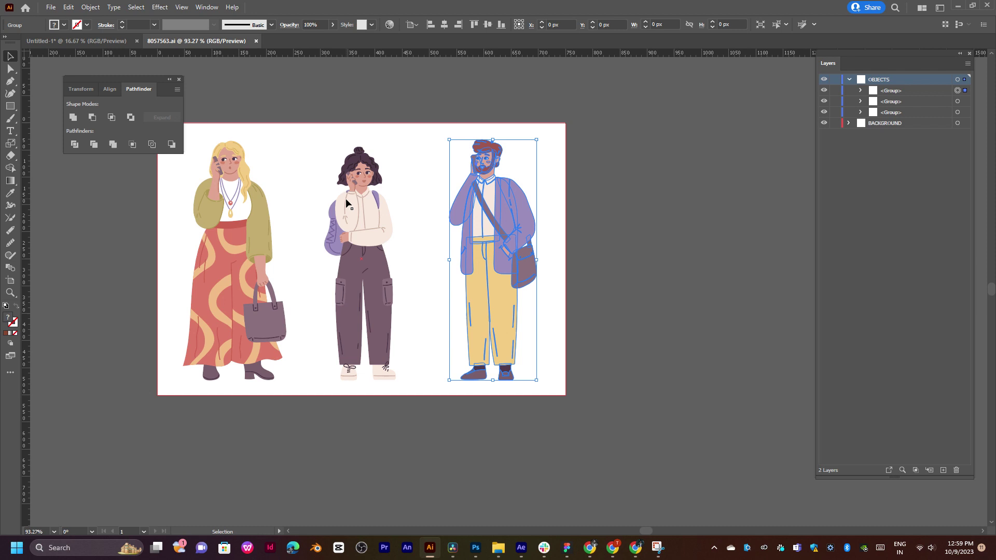
left_click(361, 222)
left_click(104, 41)
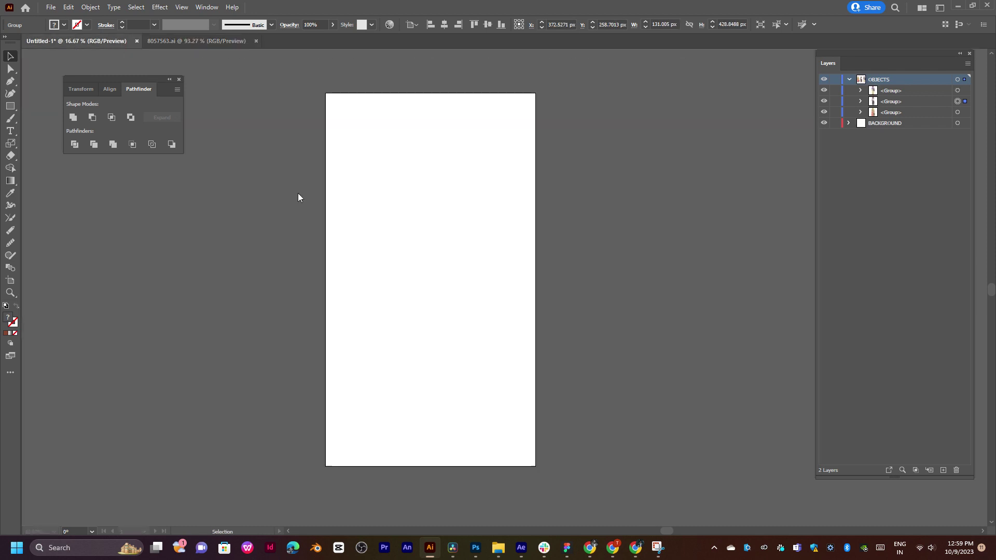
key("ctrl+v")
mouse_move(512, 288)
left_mouse_down()
mouse_move(561, 290)
mouse_move(459, 297)
left_mouse_up()
Save the copy as 16, then delete the woman from the page
key("ctrl+alt+s")
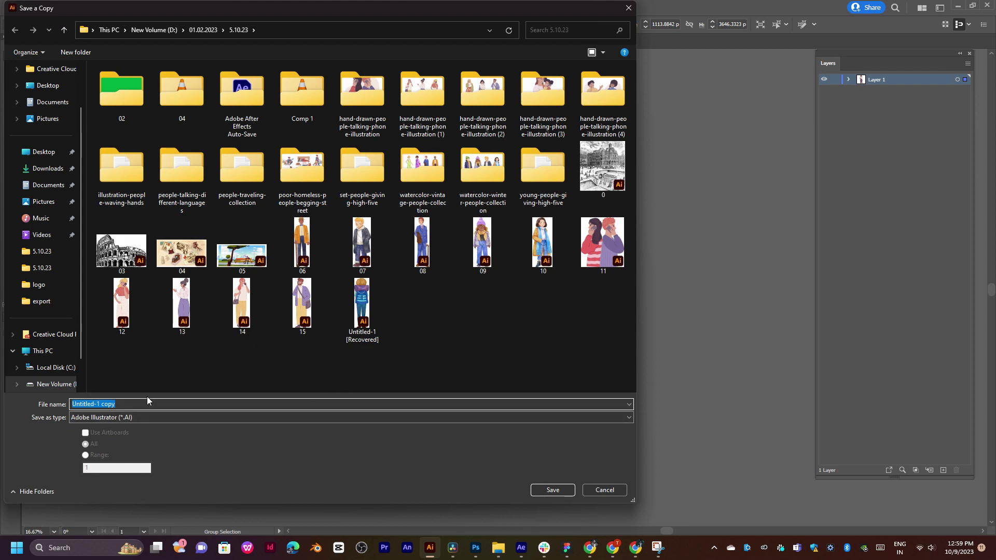
type("16")
key("Return")
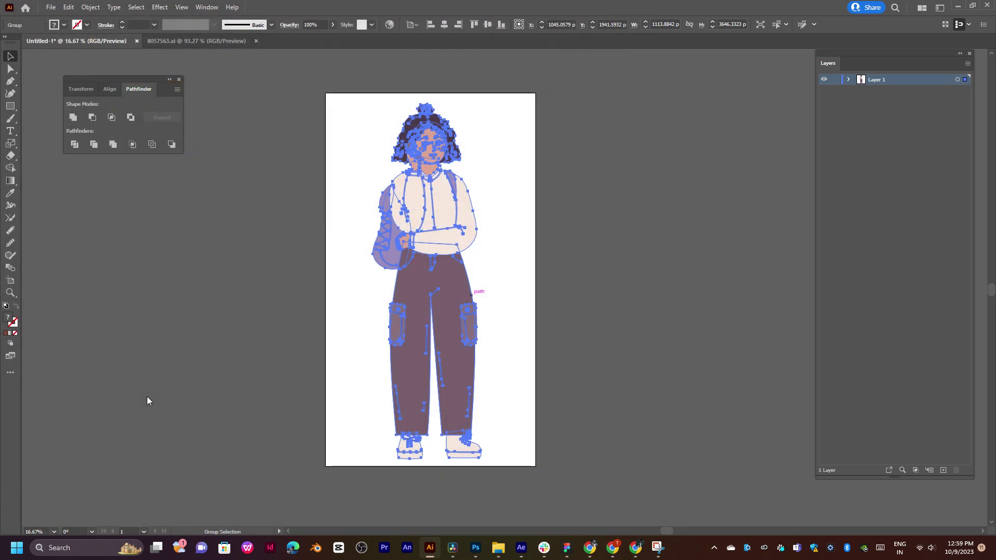
key("Delete")
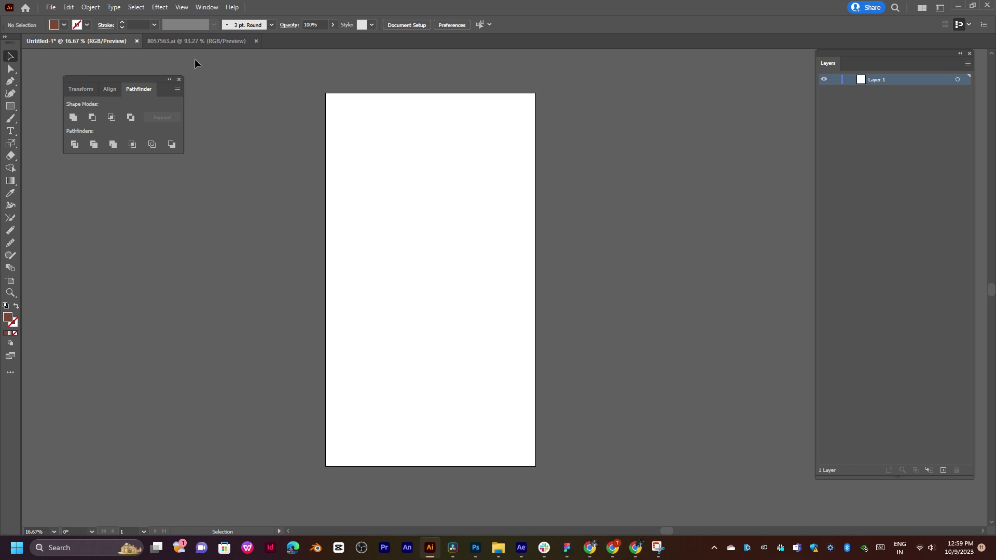
Paste the blonde woman with a handbag into Untitled-1, enlarged to fill the artboard
left_click(196, 41)
left_click(247, 257)
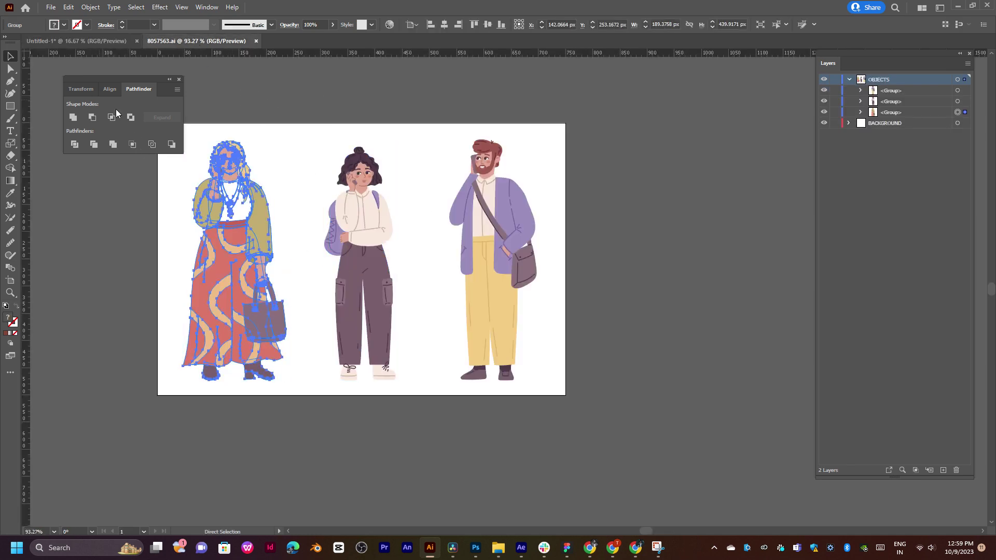
left_click(99, 41)
key("ctrl+v")
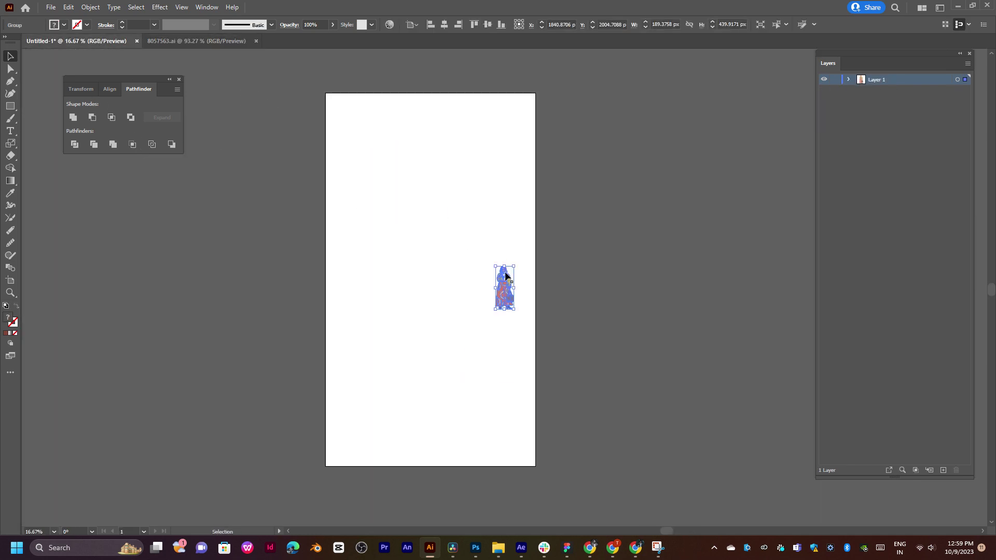
mouse_move(521, 291)
left_mouse_down()
mouse_move(581, 289)
mouse_move(456, 291)
left_mouse_up()
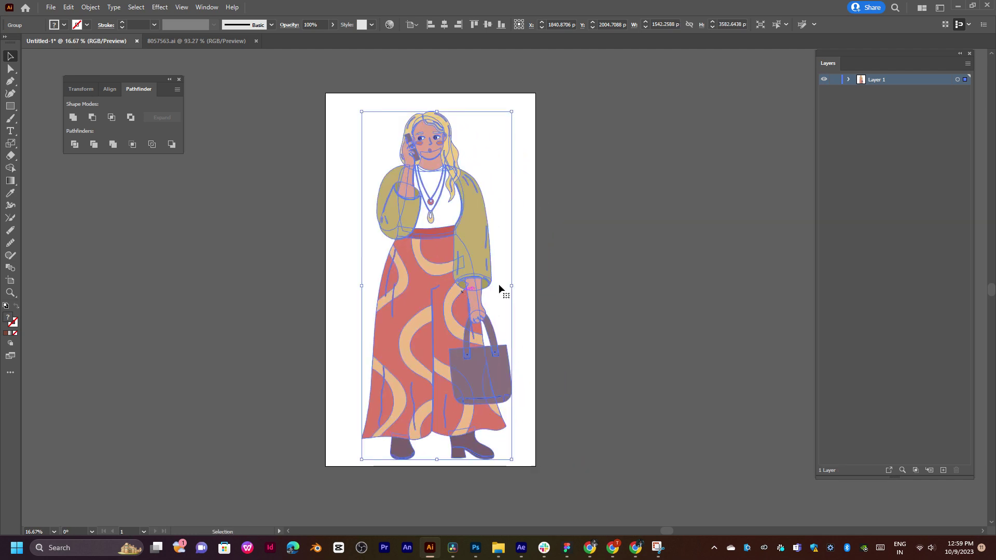
left_click(636, 255)
Save a copy named 1, accept the save options, and close 8057563.ai
key("ctrl+alt+s")
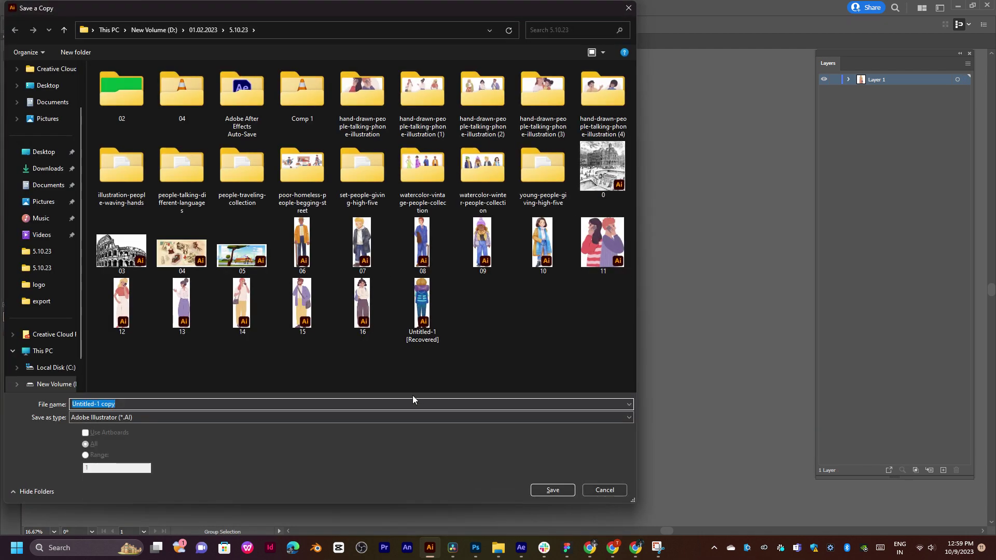
type("1")
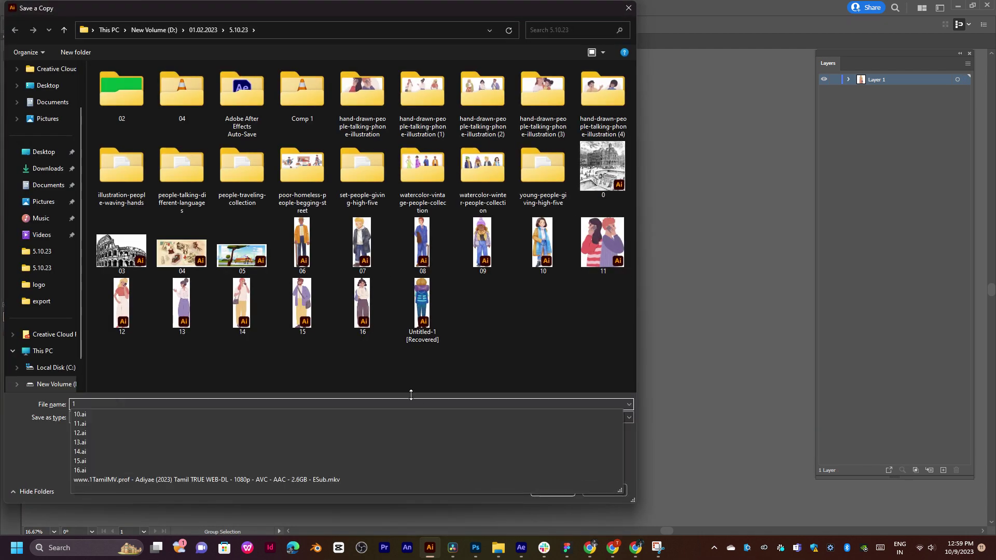
key("Return")
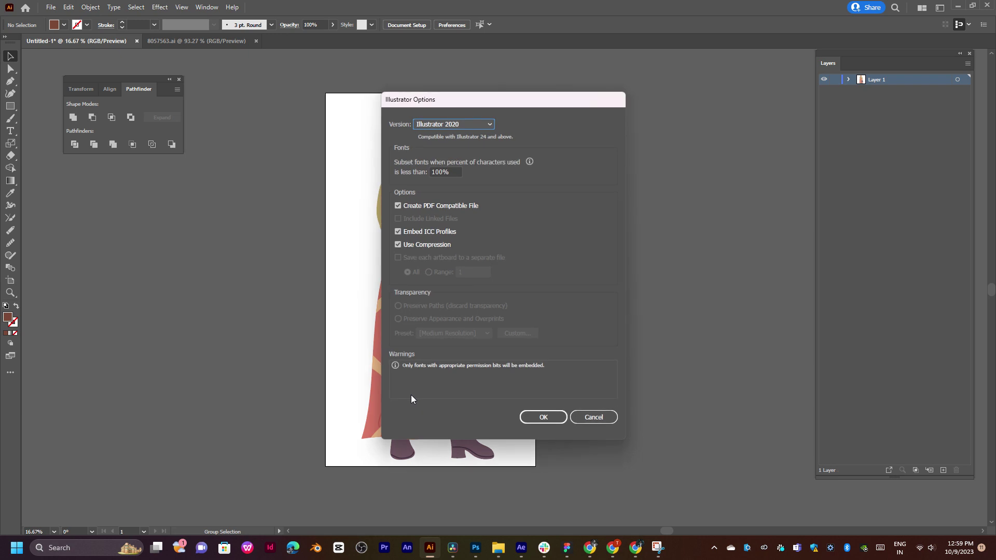
left_click(543, 417)
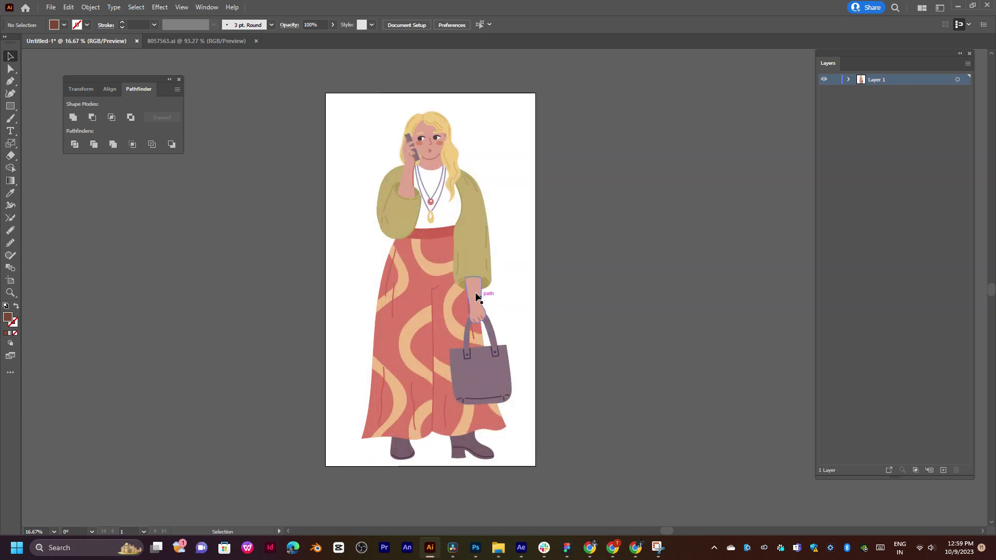
left_click(211, 40)
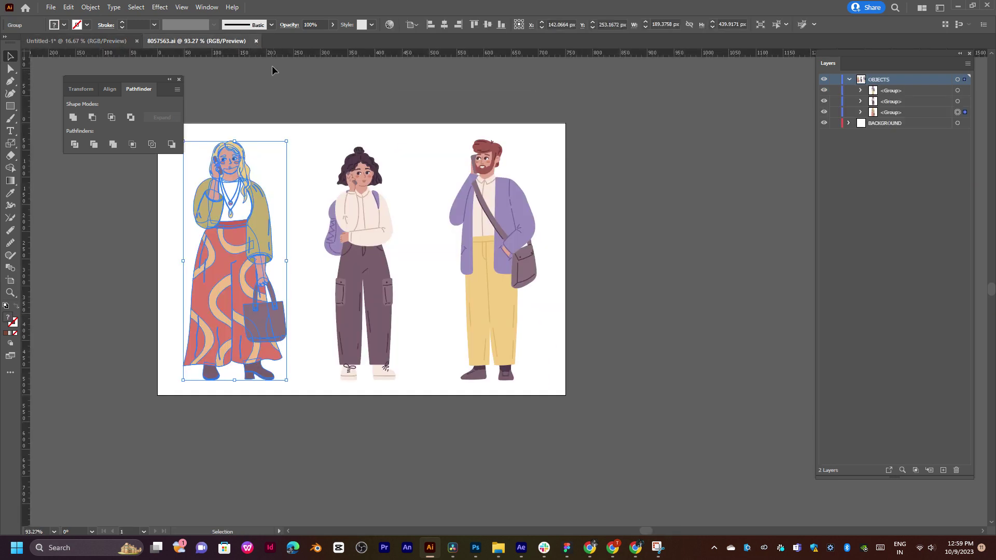
left_click(255, 41)
mouse_move(498, 548)
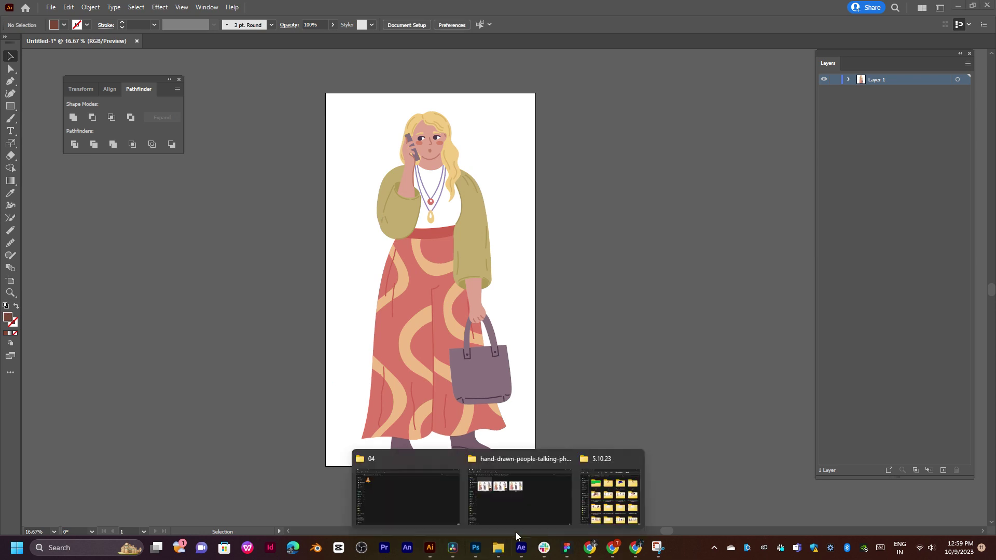
Open 8057549.ai from the hand-drawn-people-talking-phone-illustration (3) folder
left_click(525, 506)
key("alt+Up")
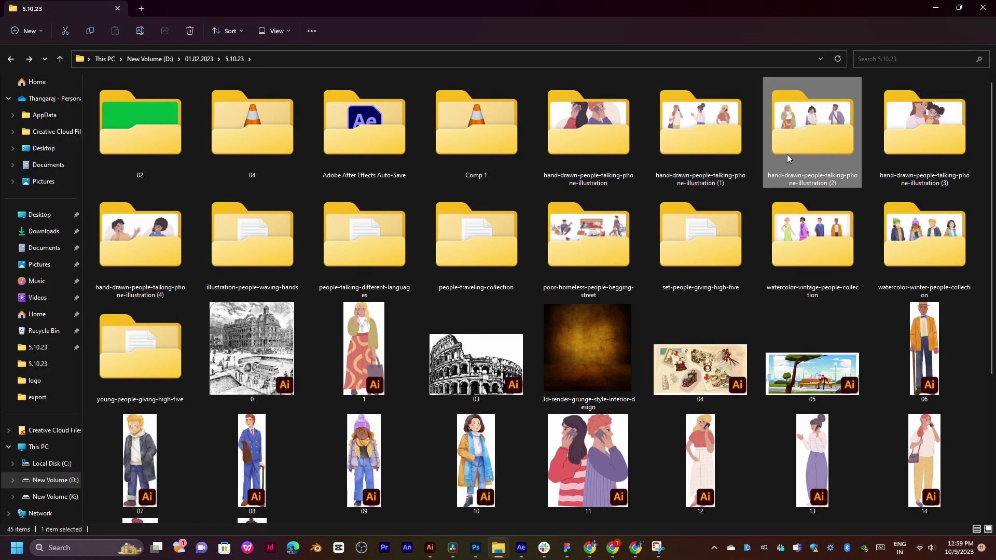
double_click(902, 142)
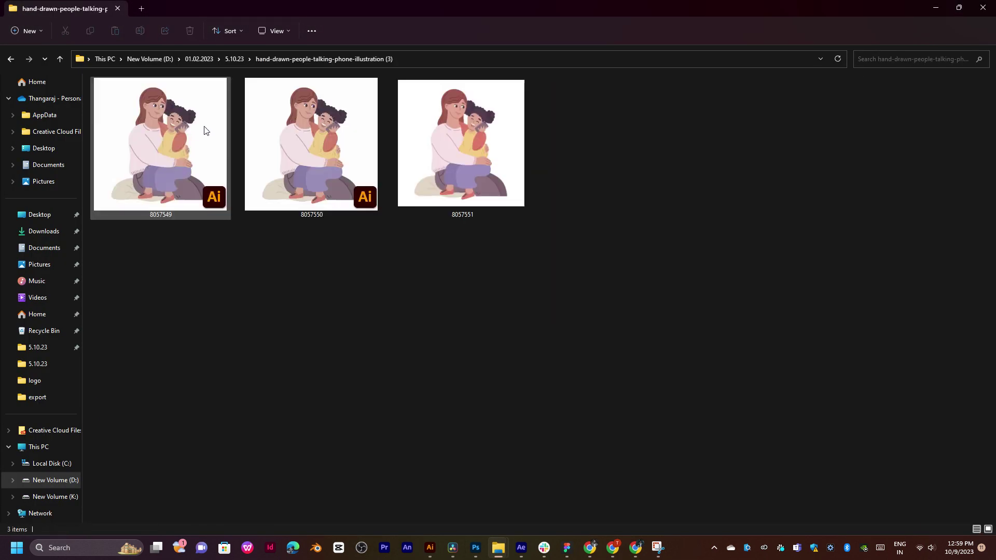
left_click(201, 130)
double_click(201, 130)
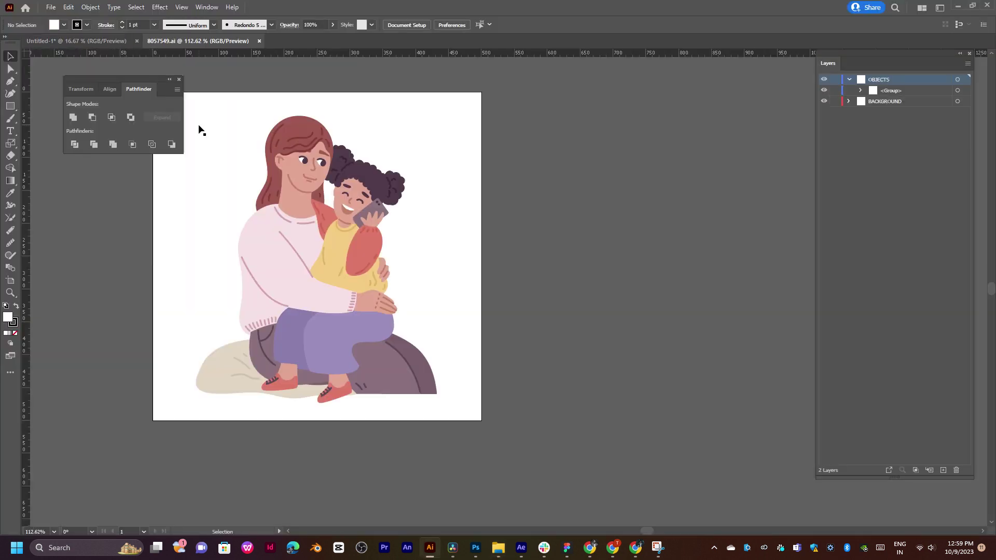
Select the mother-and-child artwork, then the woman on Untitled-1's artboard
left_click(330, 218)
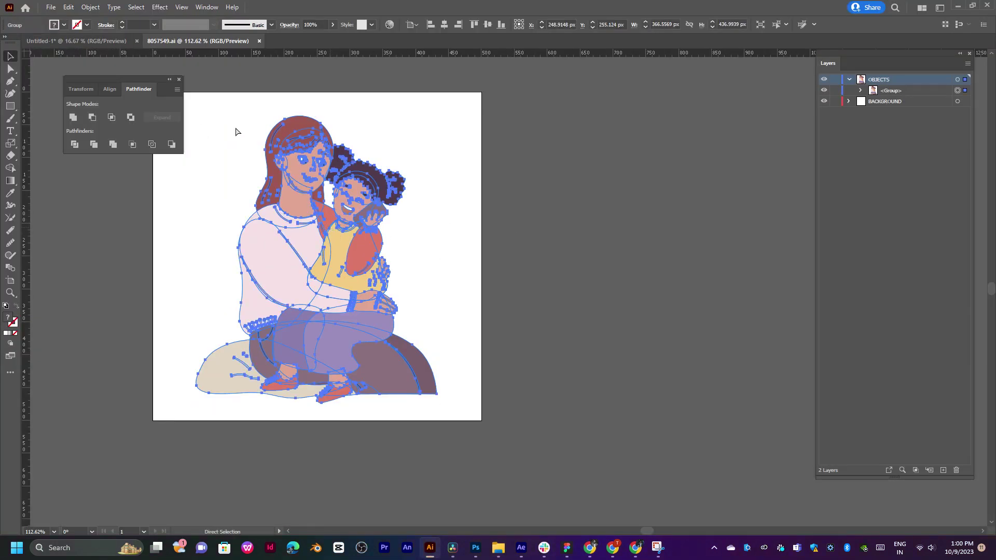
left_click(109, 47)
left_click(452, 270)
Delete the woman and paste the mother-and-child artwork, enlarged over the artboard
key("Delete")
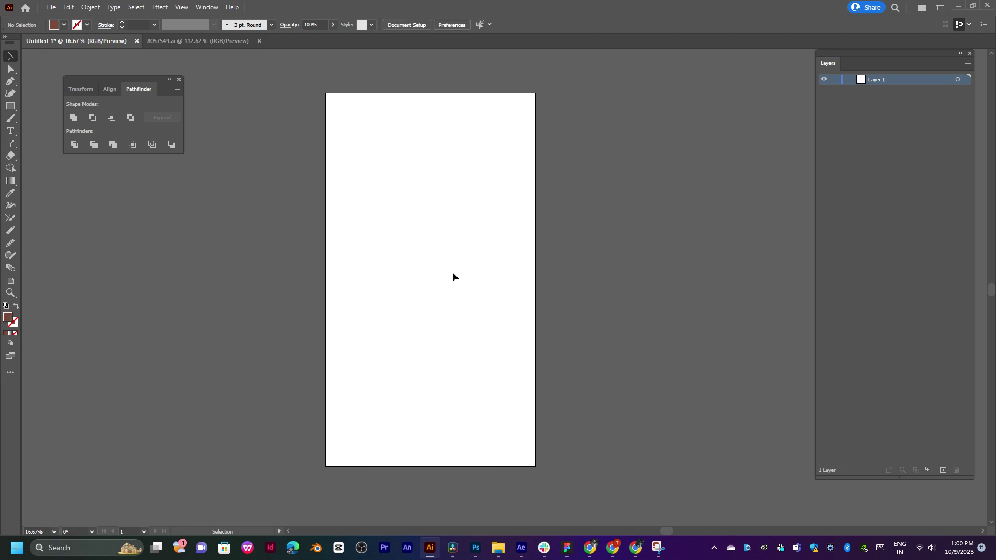
key("ctrl+v")
left_click_drag(524, 286, 637, 288)
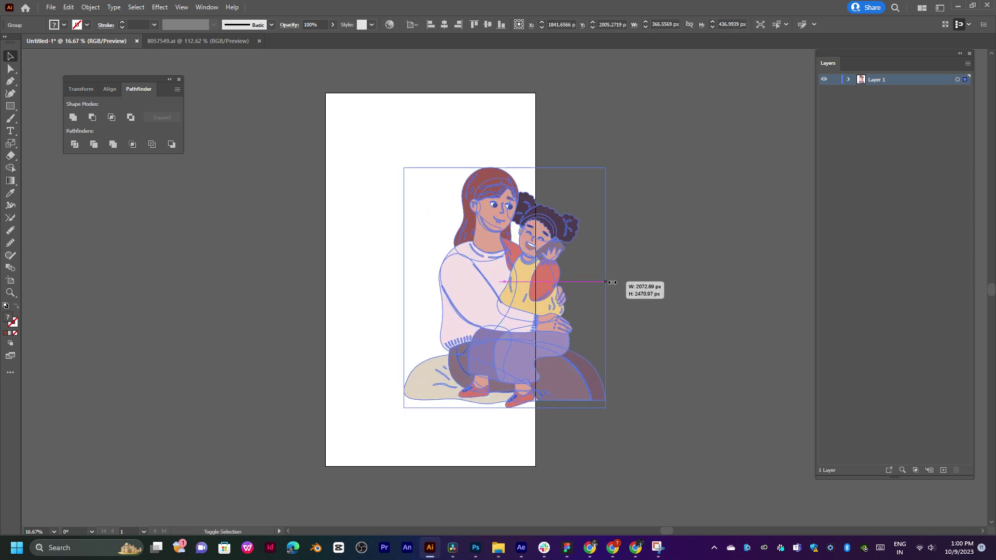
left_click_drag(536, 317, 443, 328)
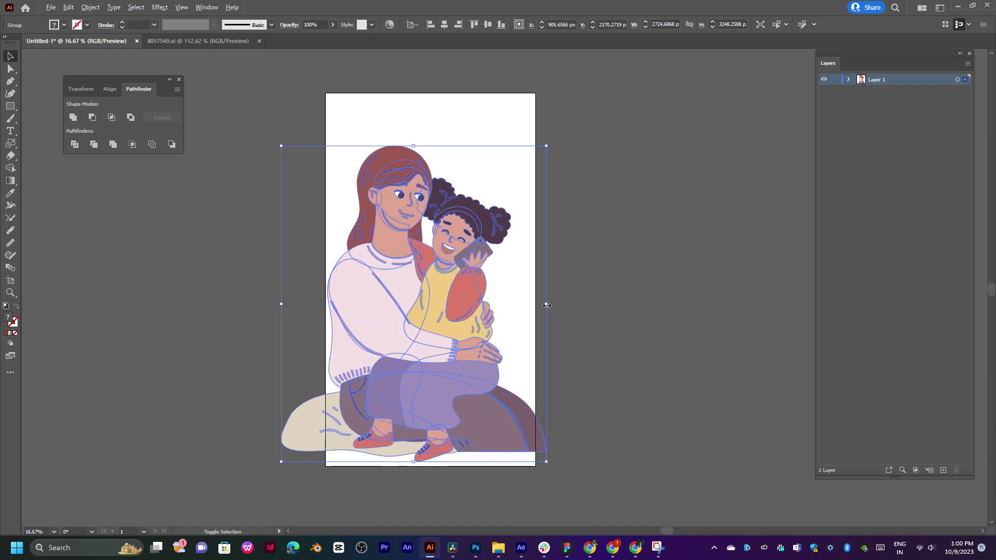
left_click_drag(547, 306, 534, 311)
left_click_drag(485, 333, 472, 332)
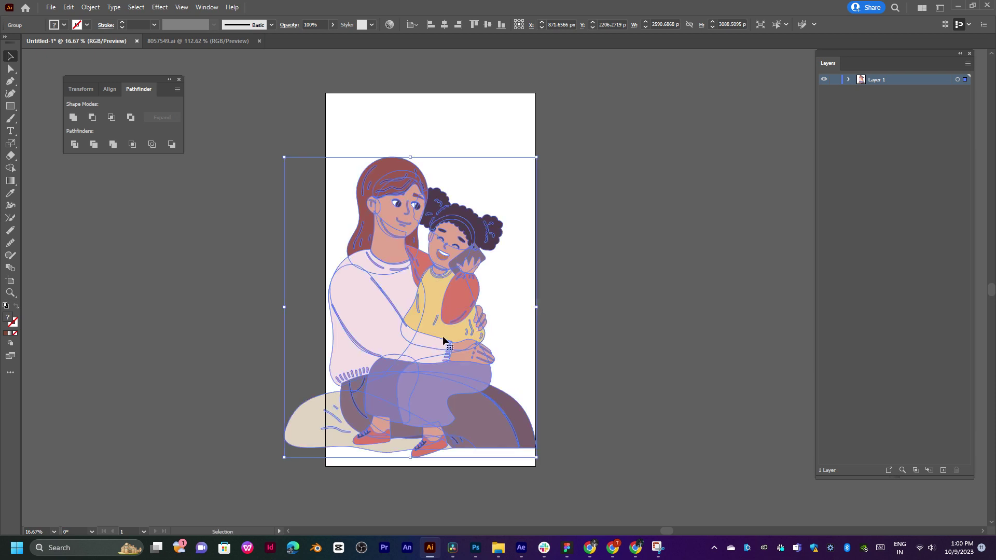
Ungroup the mother-and-child artwork, check the seat shape, and reselect the group
right_click(444, 341)
left_click(472, 424)
left_click(633, 362)
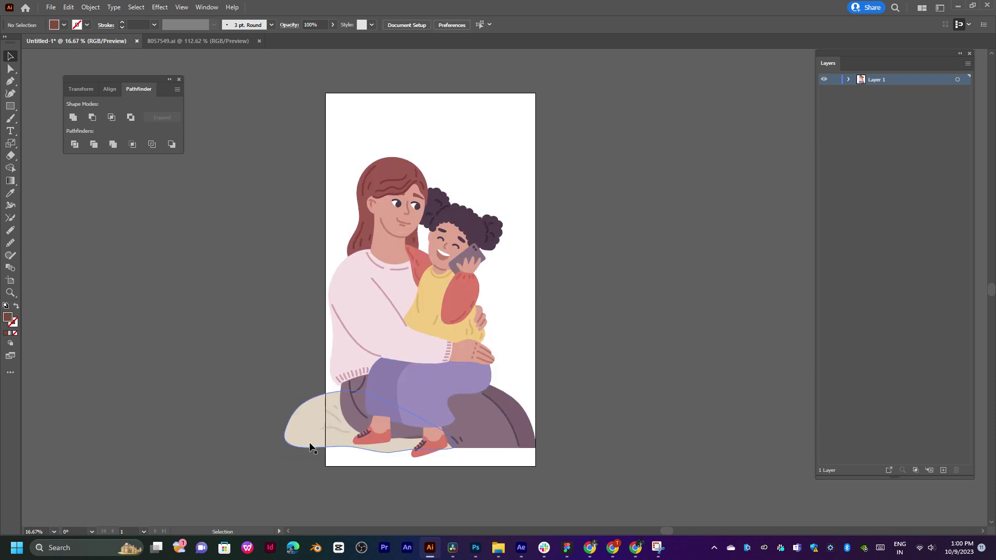
left_click(311, 447)
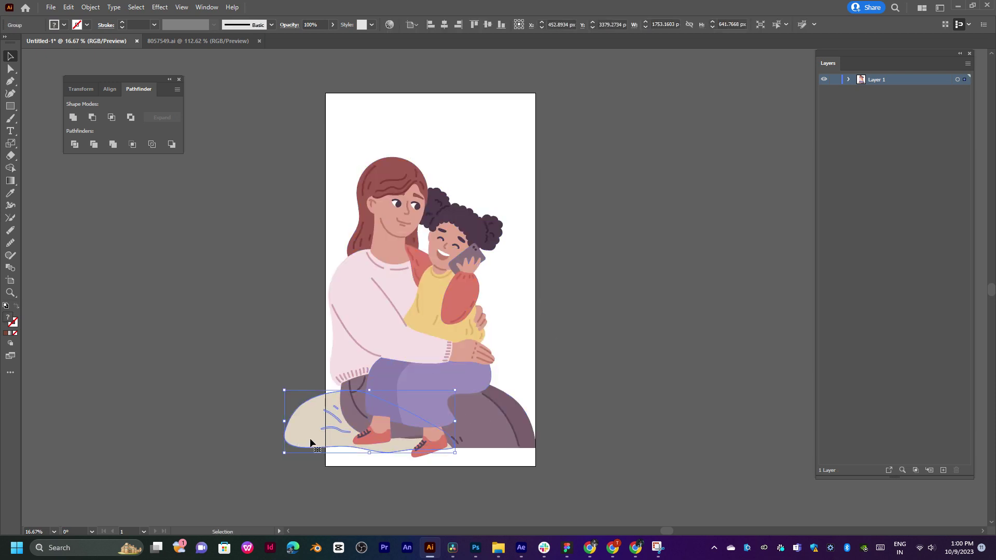
left_click(594, 382)
left_click(483, 271)
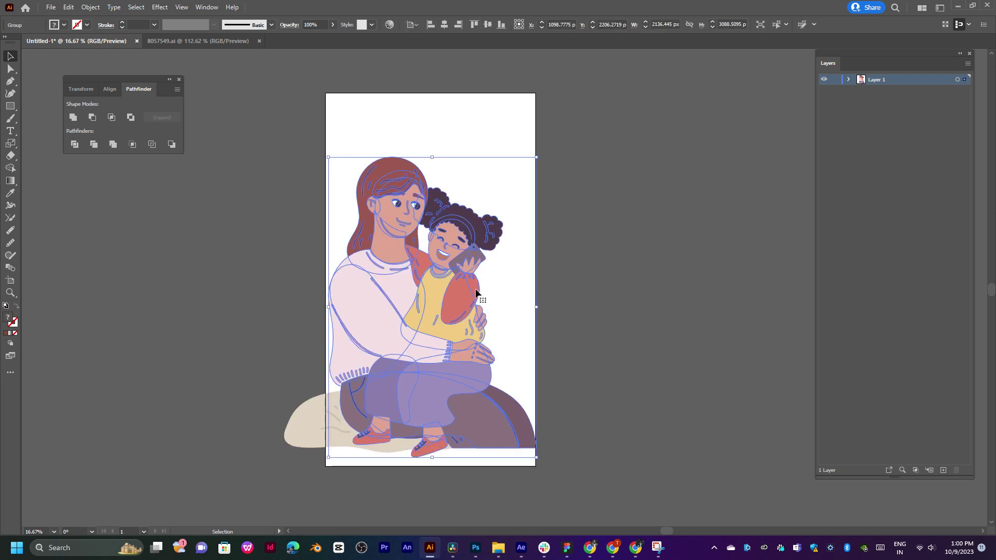
Rescale and move the artwork to span the artboard's full width
mouse_move(540, 308)
left_mouse_down()
mouse_move(556, 311)
mouse_move(516, 317)
left_mouse_up()
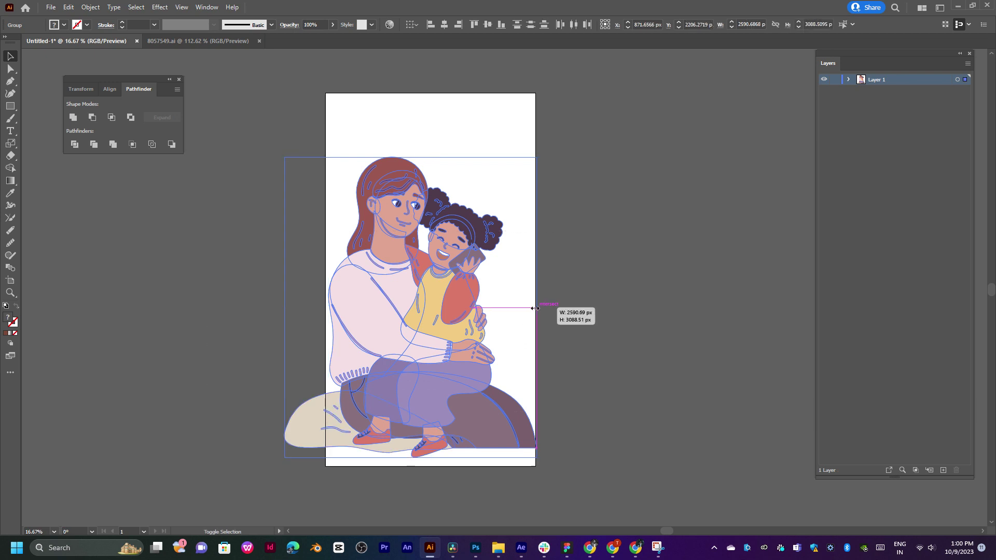
left_click_drag(475, 353, 481, 349)
left_click_drag(490, 338, 507, 313)
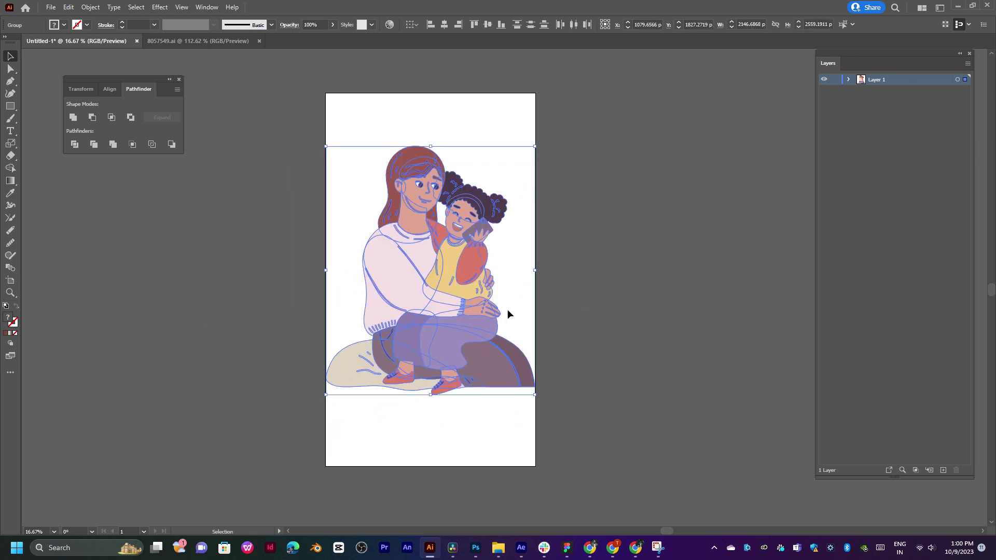
left_click(613, 283)
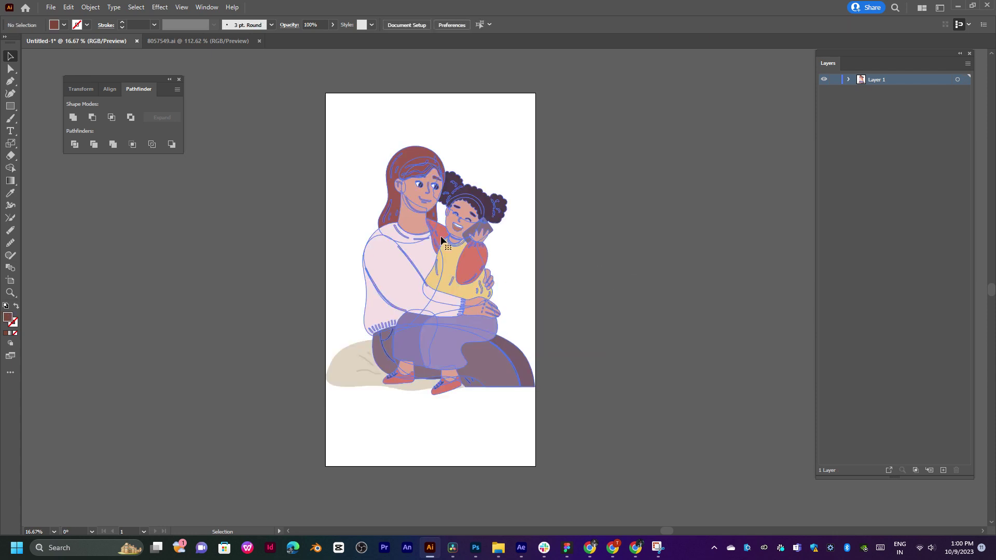
left_click(462, 231)
left_click(655, 256)
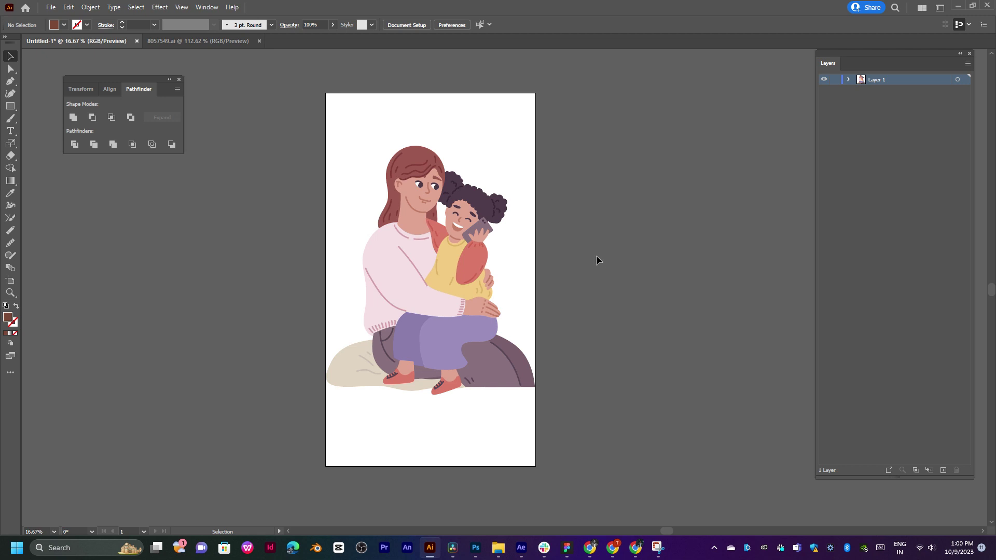
Ungroup the artwork group and check that all its paths can be selected
right_click(456, 232)
left_click(459, 223)
right_click(468, 237)
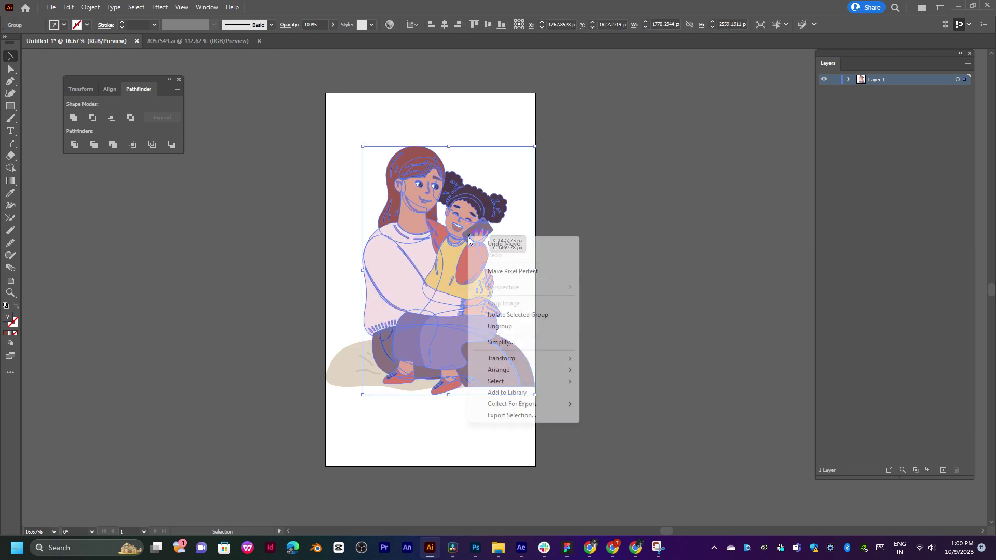
left_click(513, 327)
left_click(671, 269)
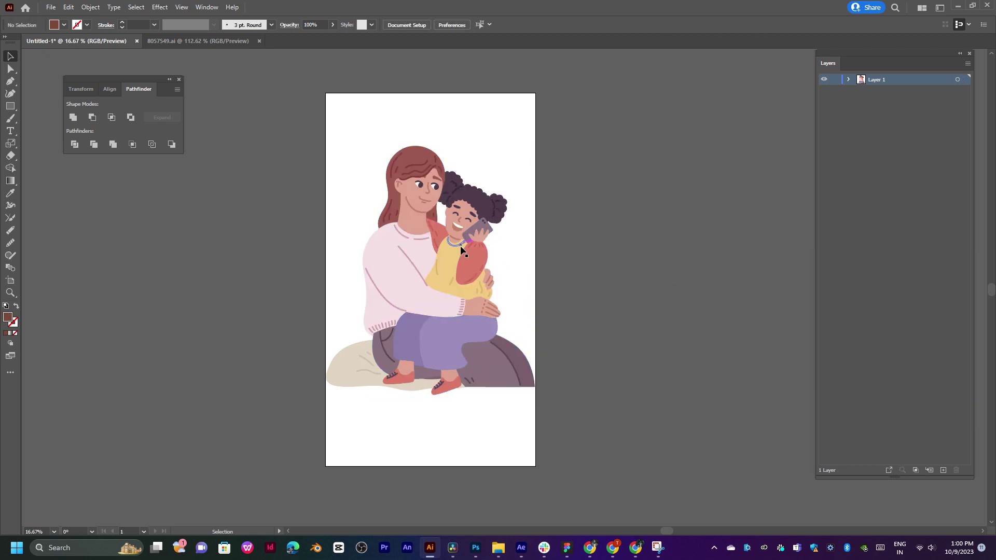
key("a")
key("ctrl+a")
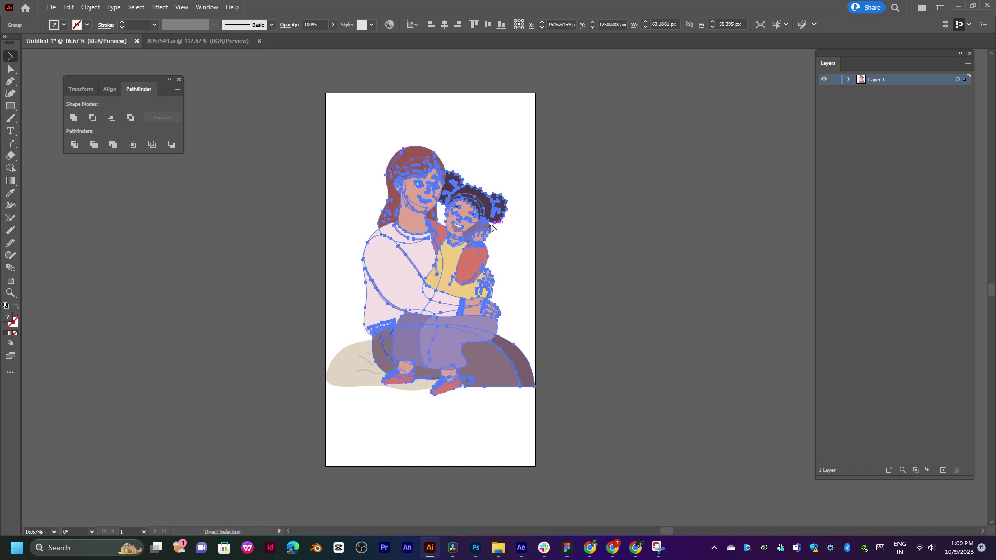
key("v")
left_click(555, 202)
Release the artwork to sequential sublayers and move Layer 2 out above Layer 1
left_click(957, 79)
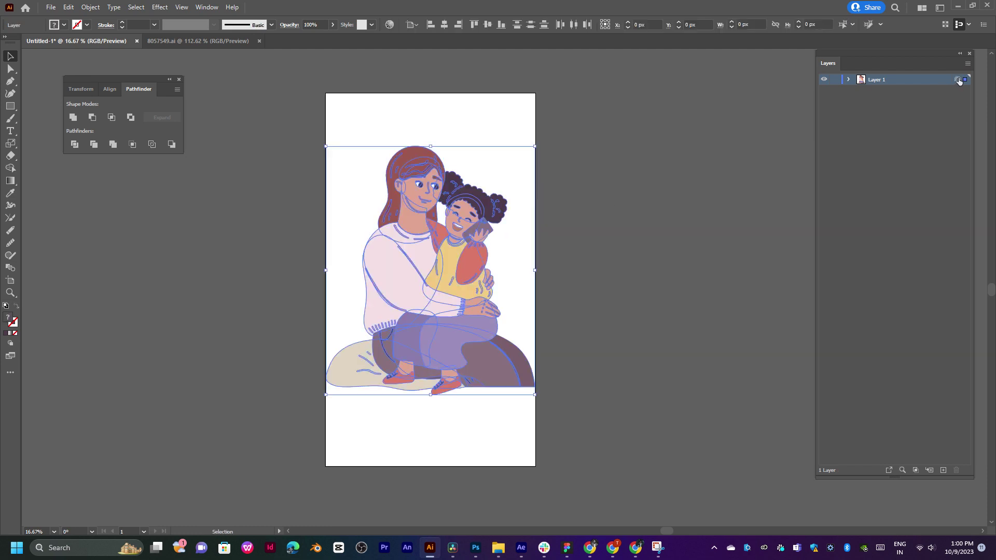
left_click(967, 63)
left_click(890, 240)
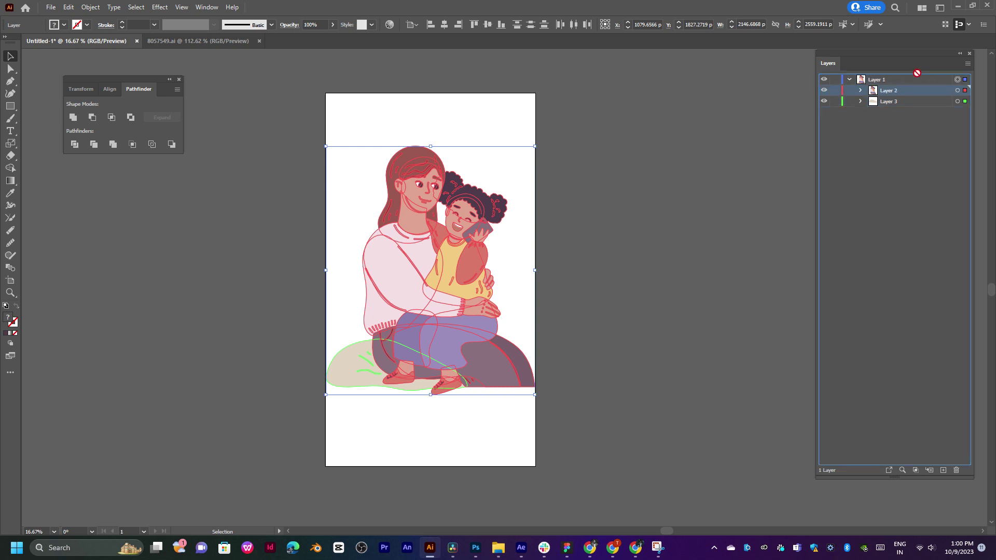
left_click_drag(918, 96, 865, 83)
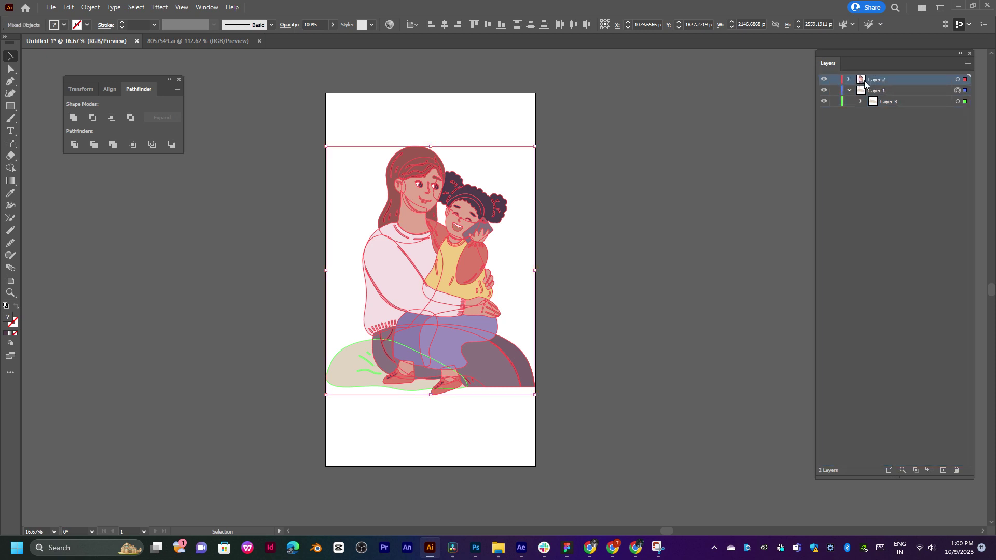
left_click(848, 81)
left_click(861, 90)
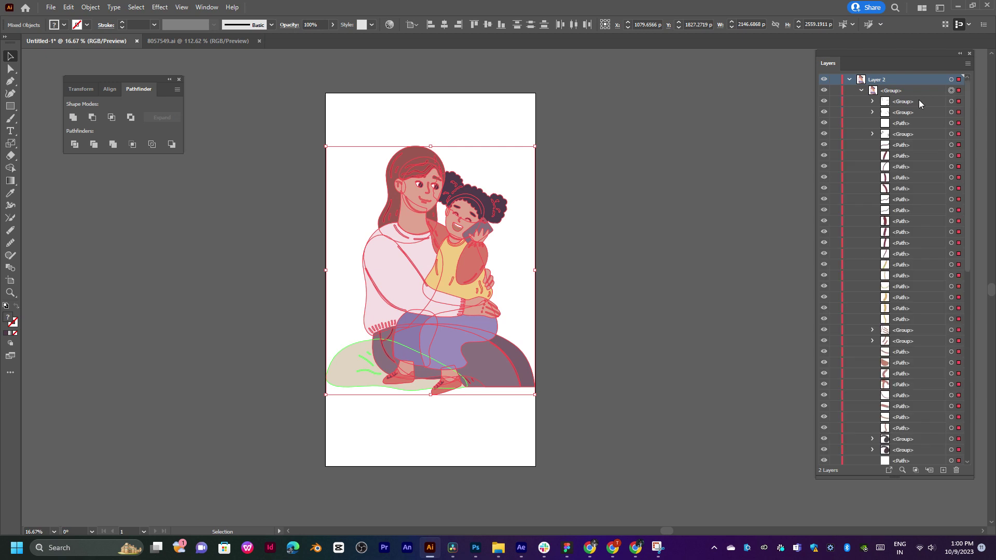
Zoom in on the girl's face and phone and ungroup the illustration
left_click(536, 219)
scroll(462, 228, "up", 2)
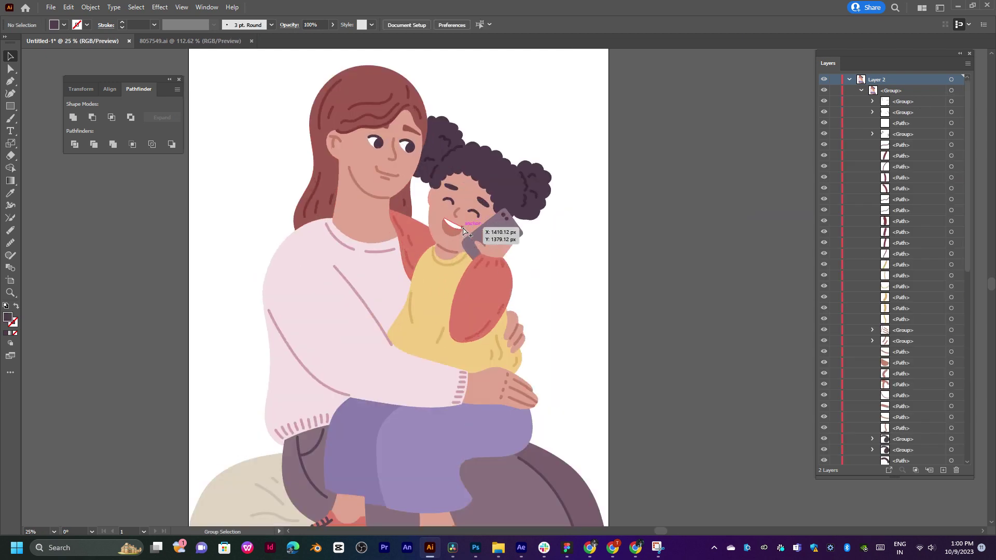
left_click(490, 230)
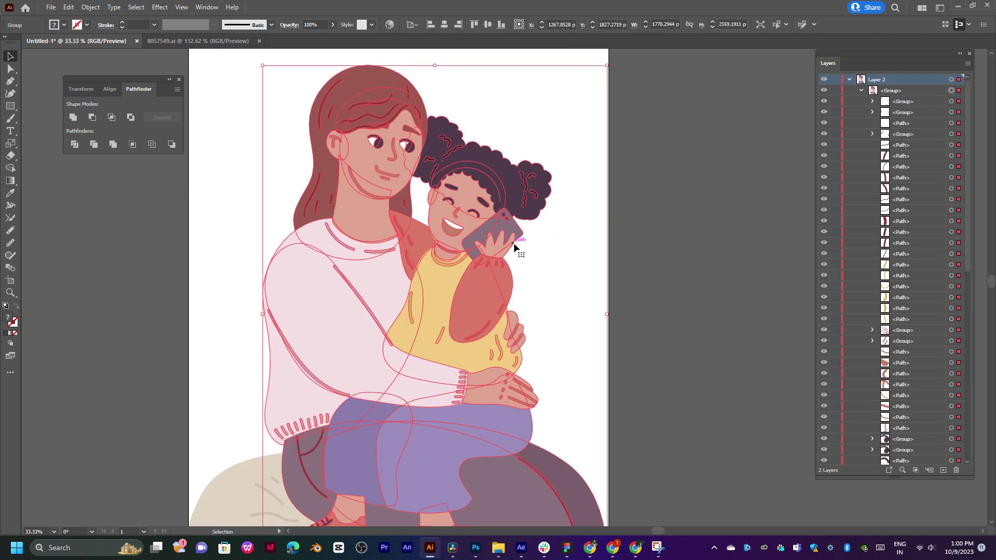
right_click(513, 243)
left_click(545, 333)
Select the girl's red arm, hand and phone and group them with Ctrl+G
left_click(500, 249)
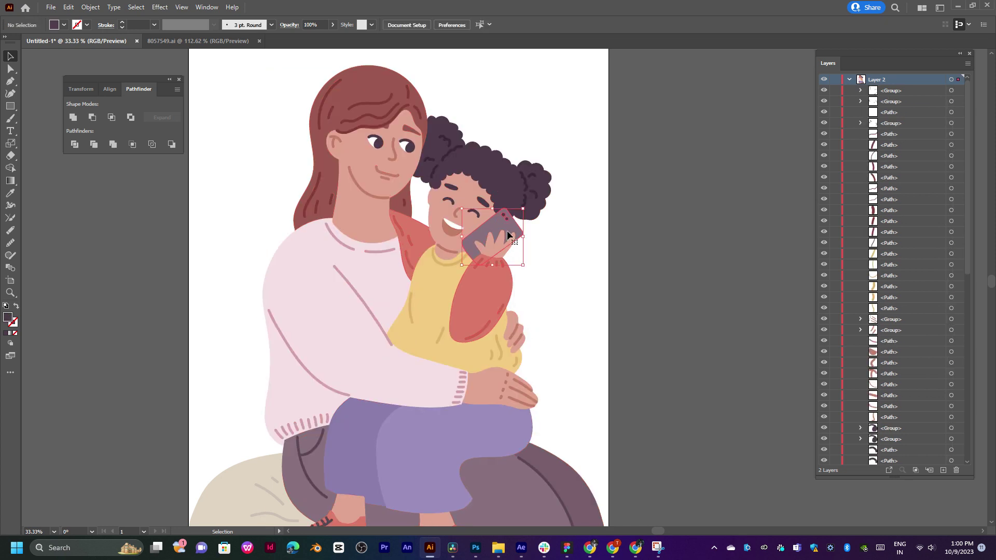
left_click(499, 253)
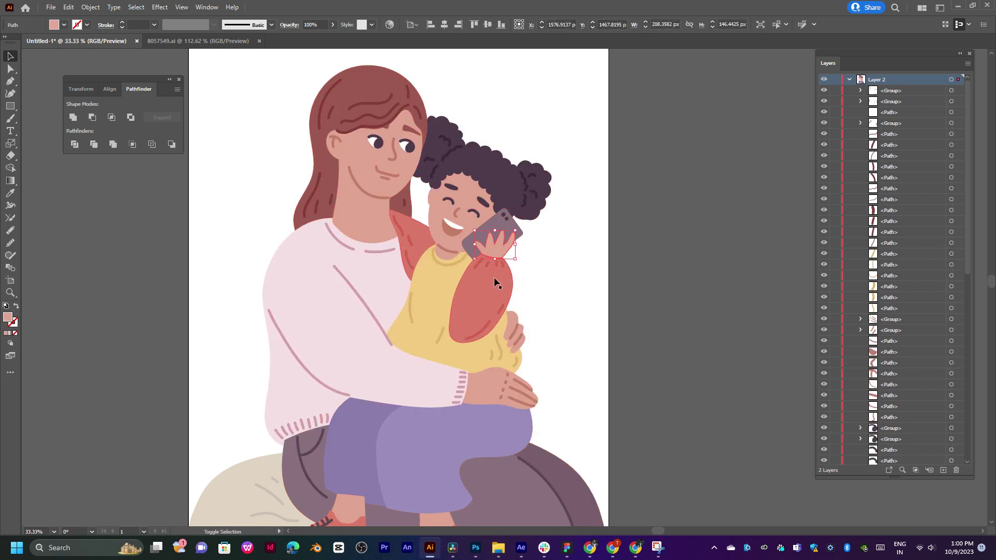
left_click(493, 277)
left_click(511, 250, "shift")
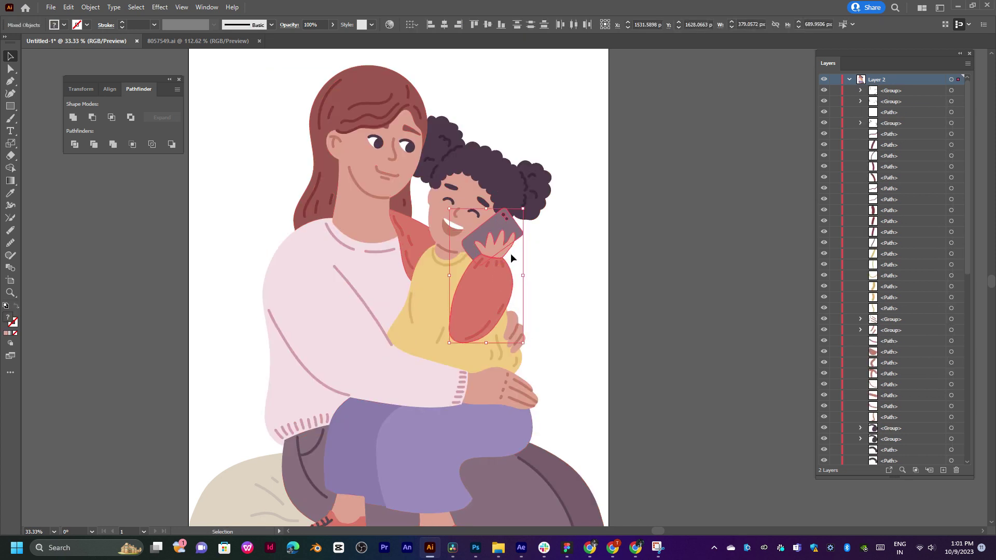
key("a")
key("ctrl+g")
key("v")
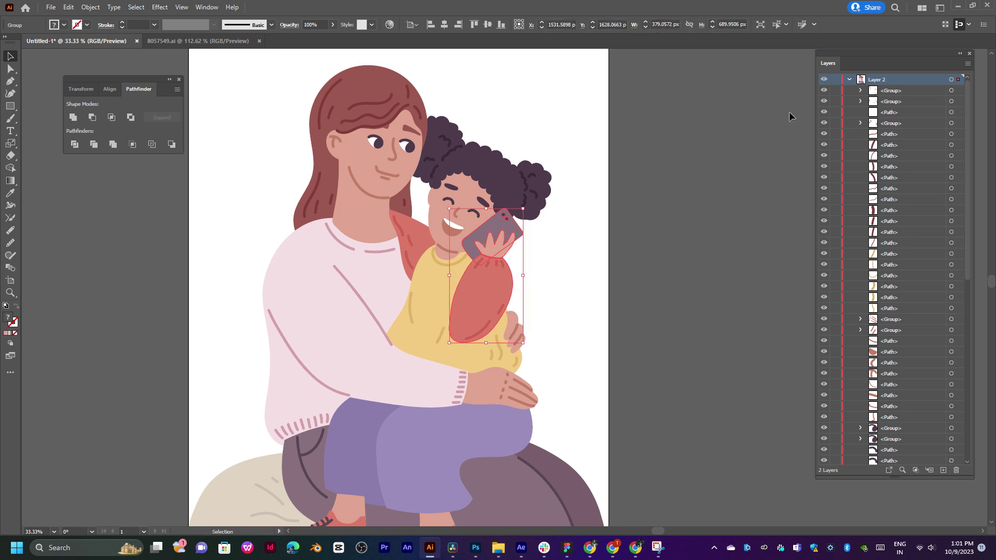
Drag the arm-and-phone group's entry up to the top of Layer 2
scroll(879, 175, "down", 1)
scroll(879, 174, "down", 4)
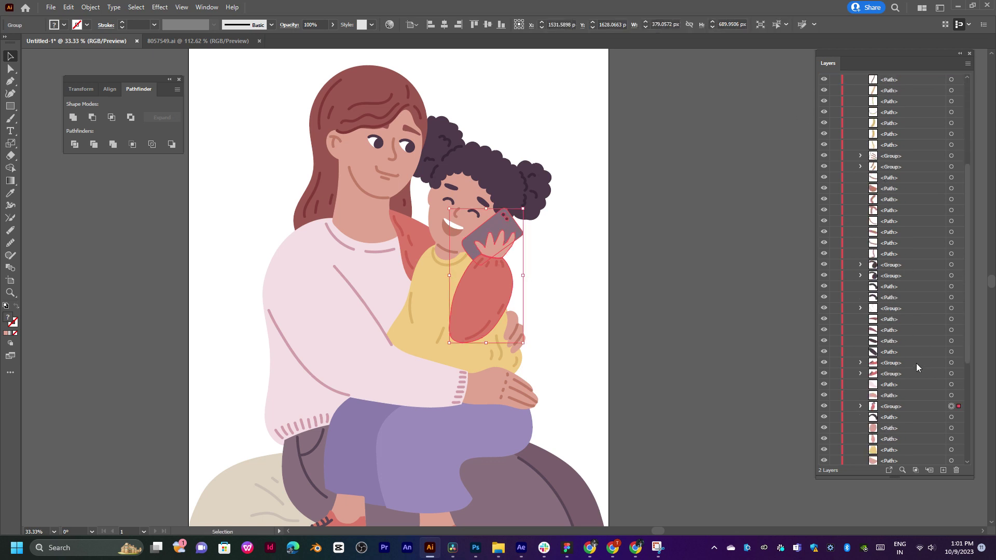
left_click(919, 407)
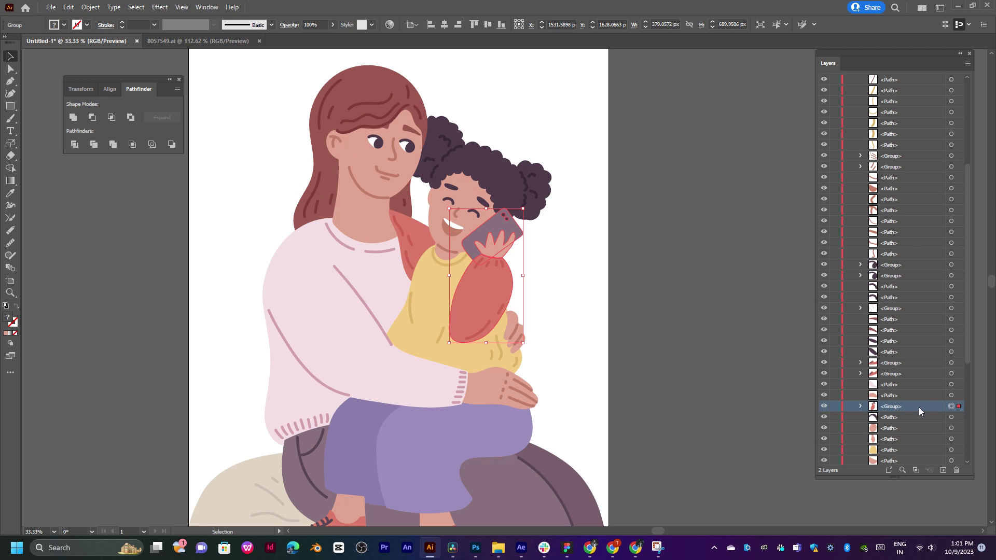
left_click_drag(920, 407, 914, 69)
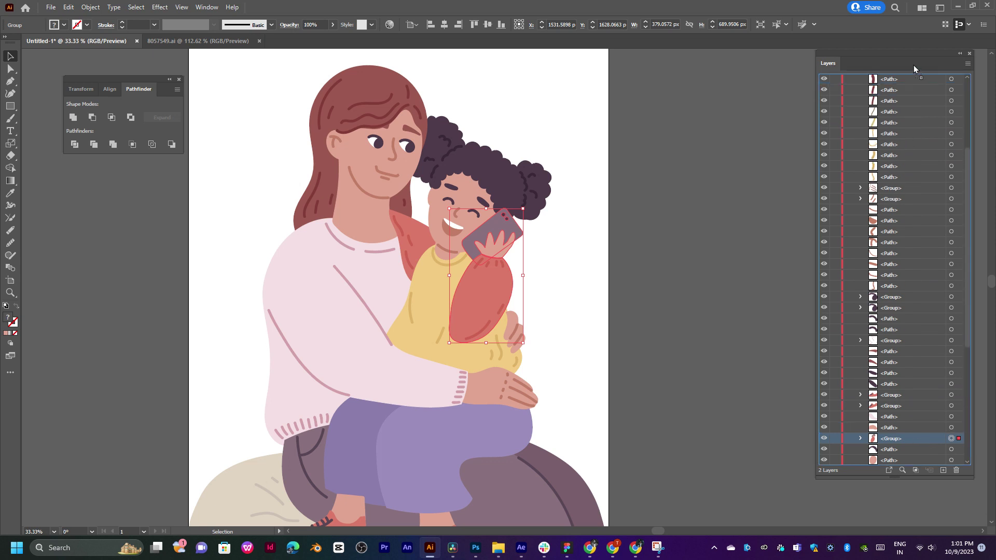
mouse_move(914, 69)
left_mouse_down()
mouse_move(902, 76)
mouse_move(904, 92)
left_mouse_up()
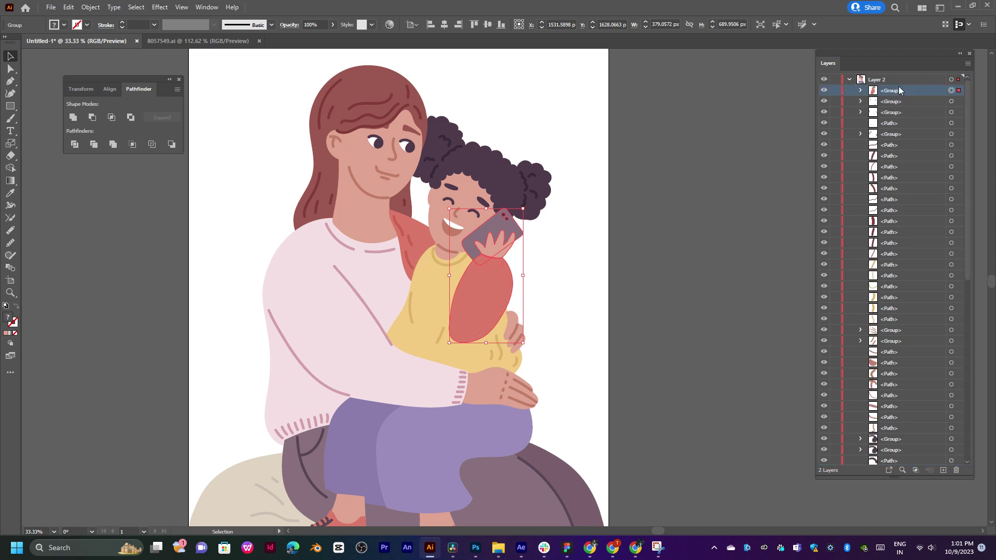
Move the arm-and-phone group onto a new Layer 4 and test its visibility
left_click(941, 470)
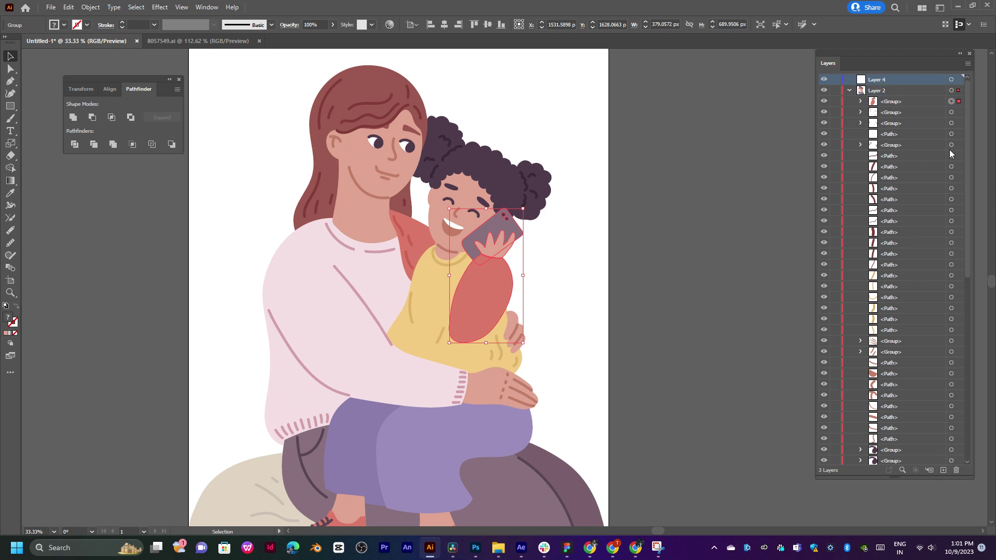
left_click_drag(896, 102, 907, 82)
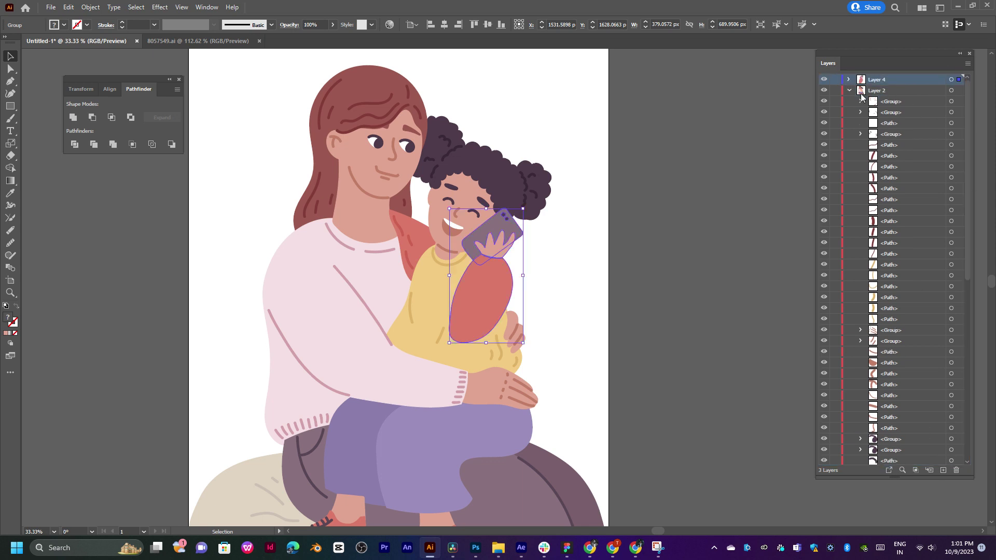
left_click(848, 91)
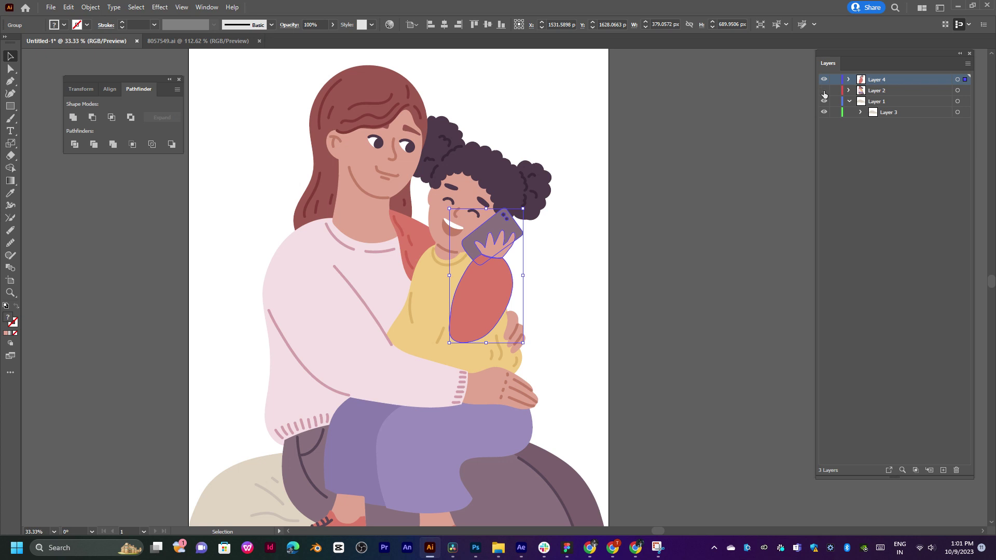
left_click(824, 91)
left_click(824, 80)
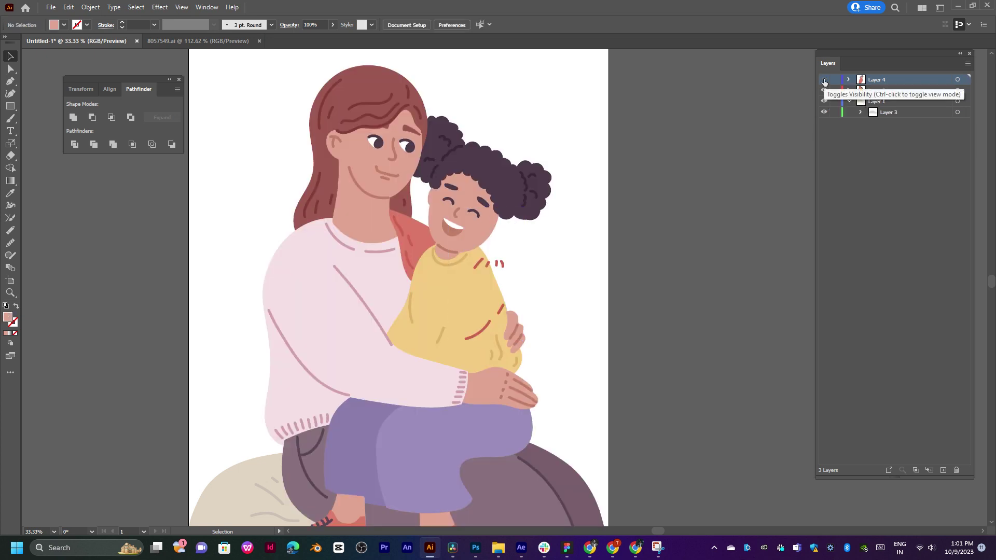
left_click(824, 80)
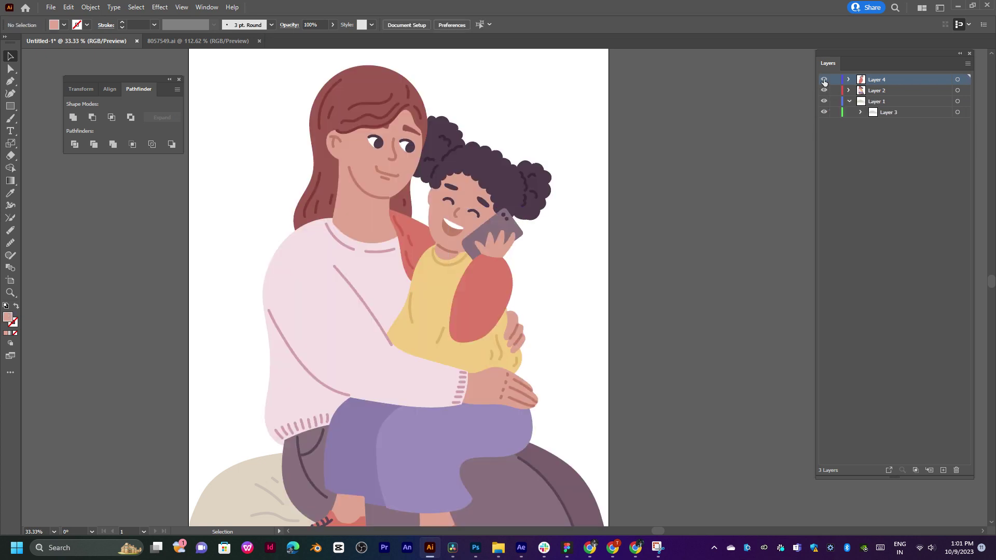
With Layer 4 hidden, delete the red stroke marks on the sweater, then show the arm again
left_click(824, 80)
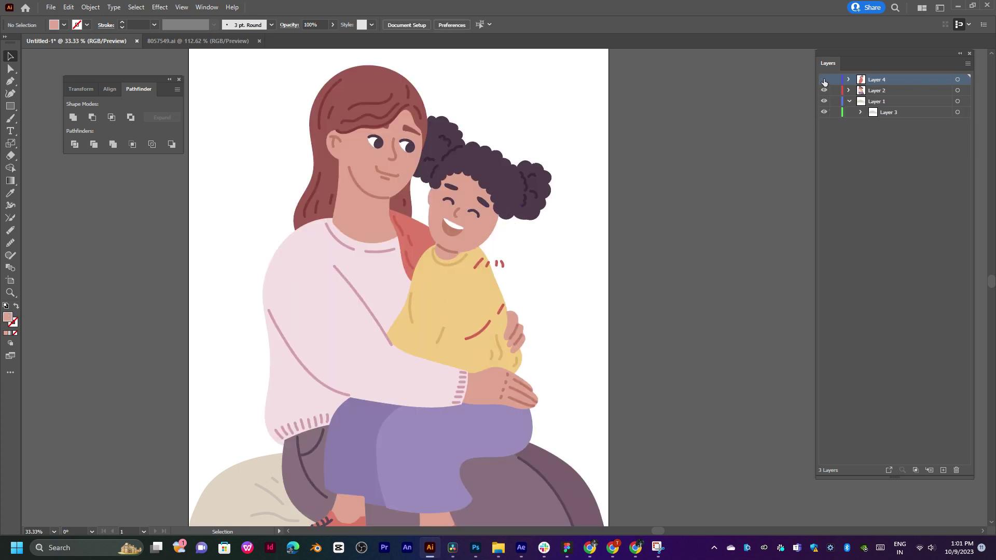
left_click(502, 260)
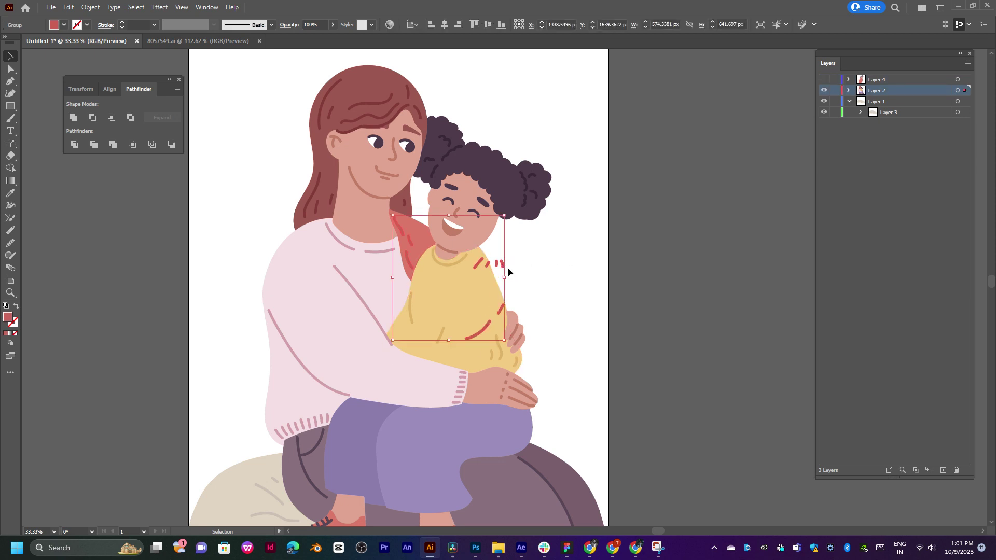
key("Delete")
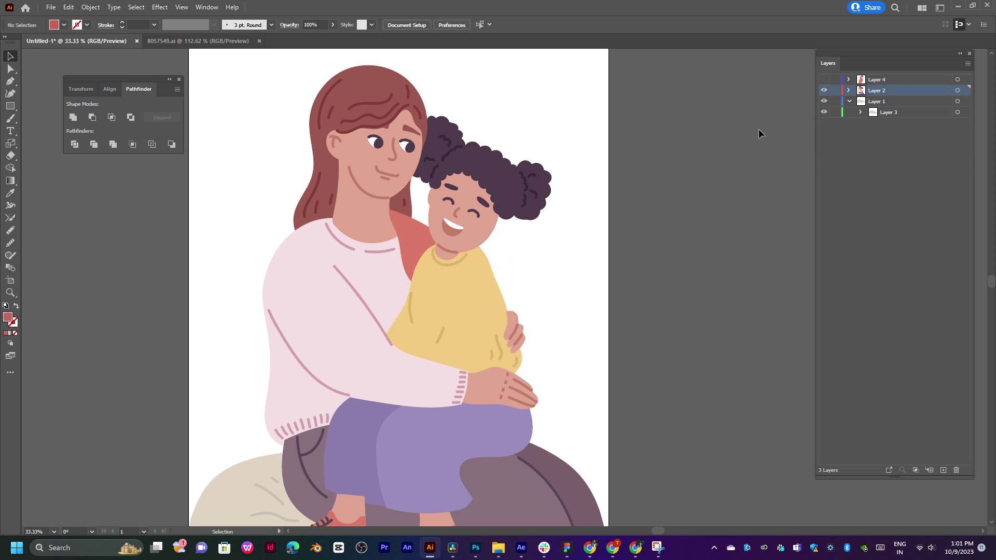
left_click(824, 80)
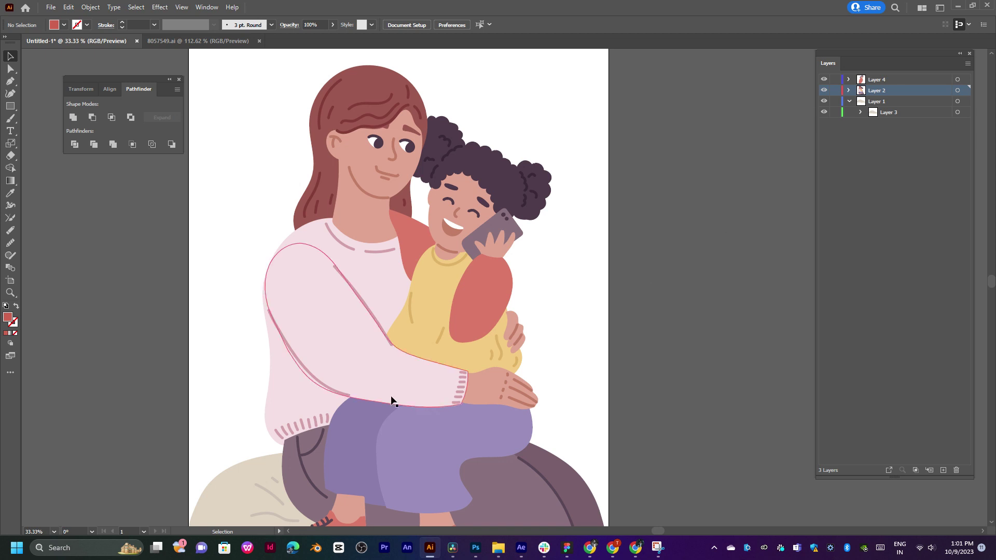
Open Save a Copy and select the Untitled-1 file name, then close the dialog
scroll(433, 297, "down", 2)
key("ctrl+alt+s")
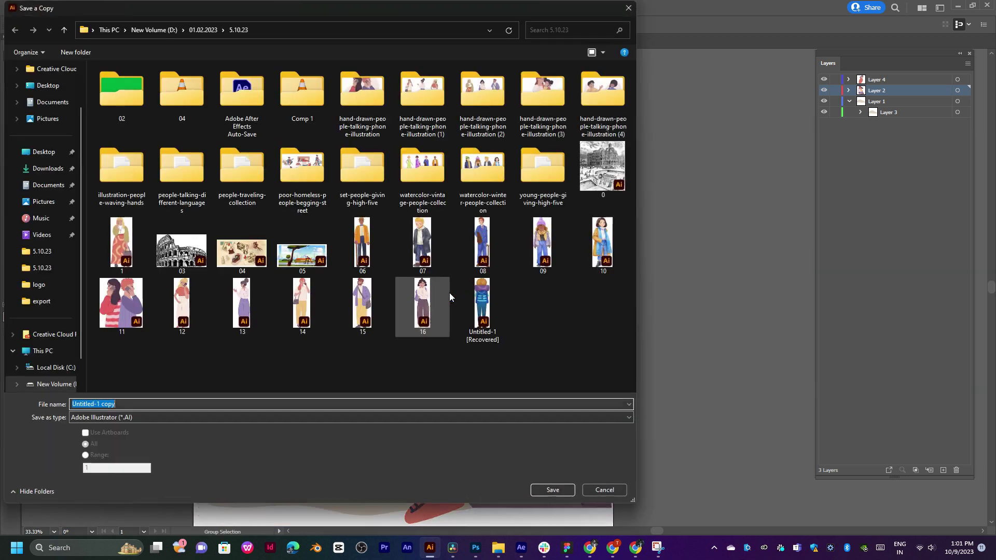
key("End")
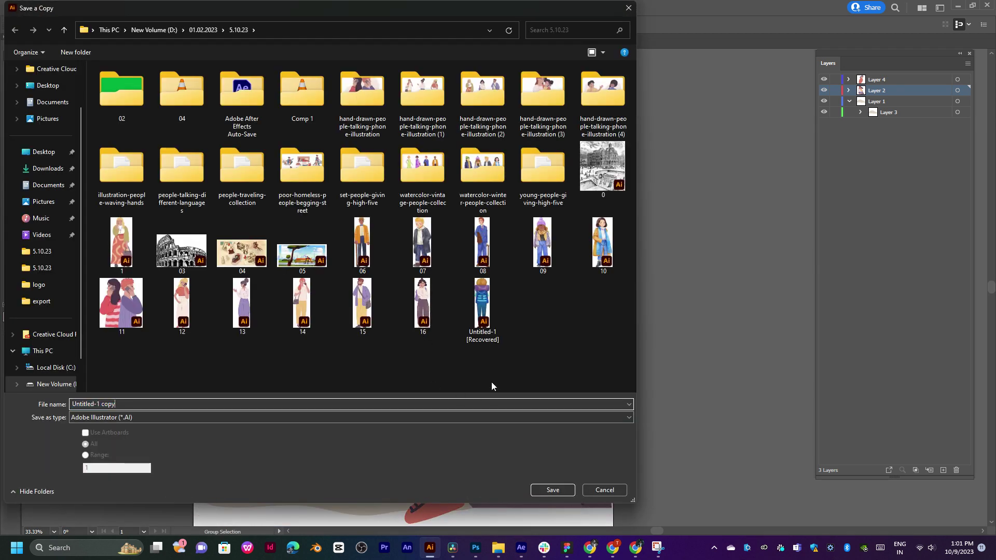
double_click(95, 405)
triple_click(95, 405)
key("Home")
left_click(612, 490)
Reopen Save a Copy and save the illustration copy into the 5.10.23 folder
key("ctrl+alt+s")
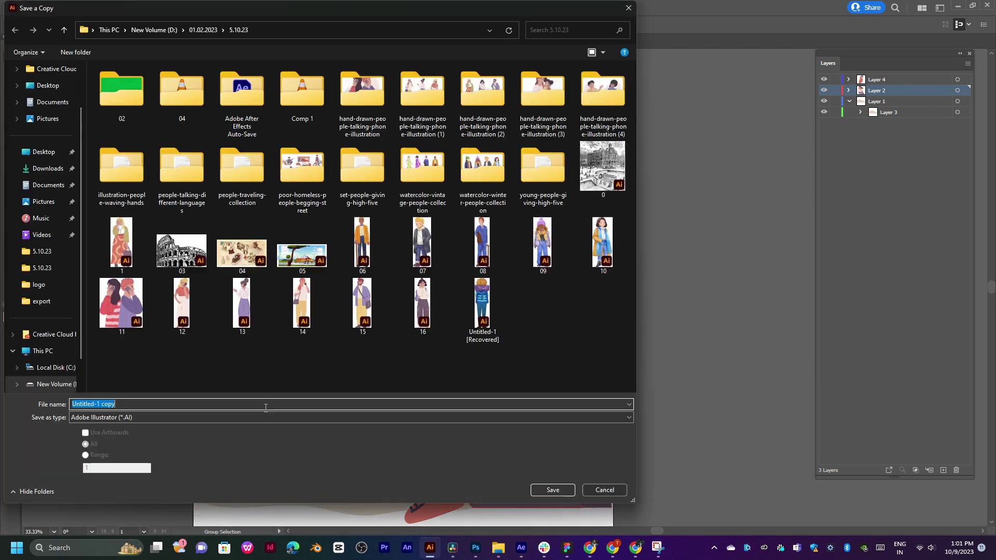
left_click(163, 382)
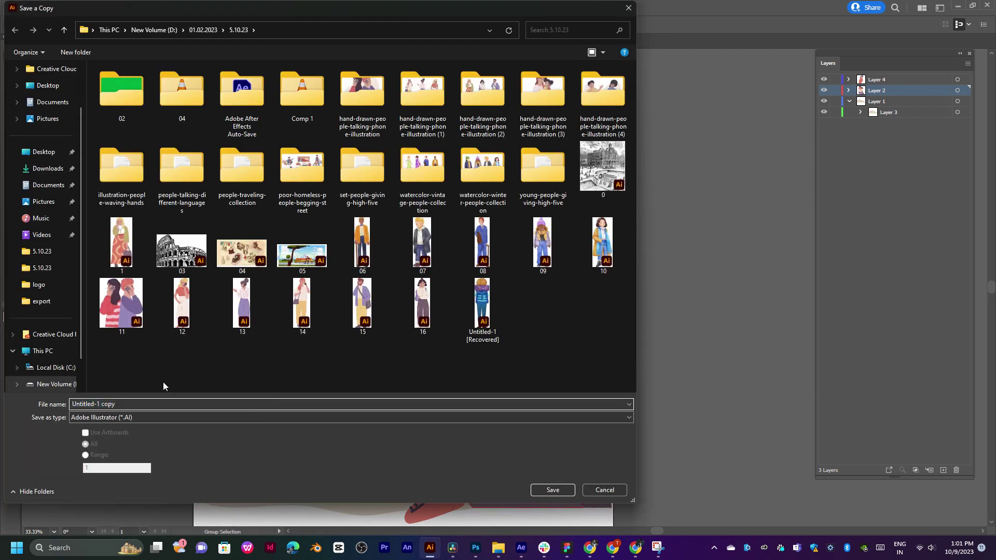
left_click_drag(117, 404, 57, 405)
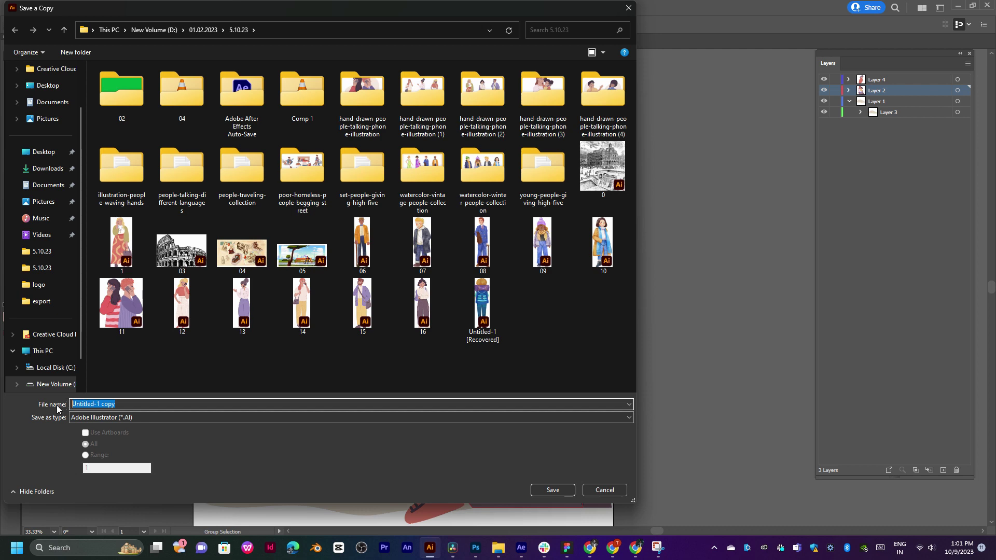
key("Home")
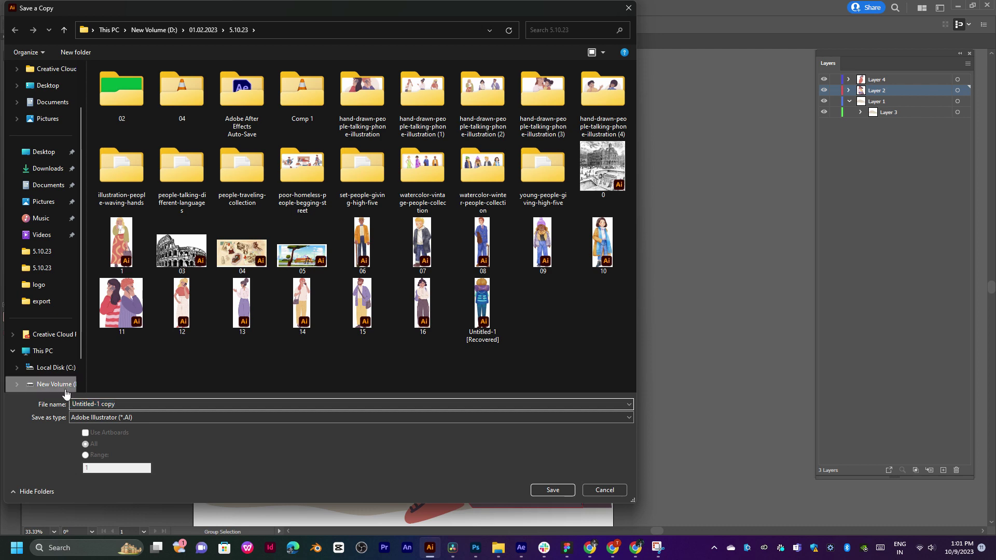
key("Return")
key("Return")
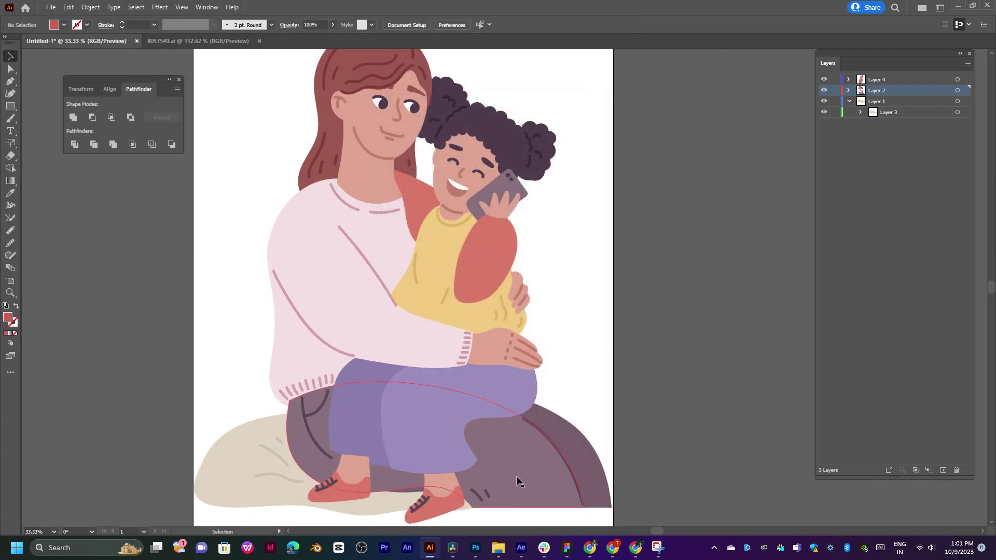
In File Explorer, go up to the 5.10.23 folder and scroll to the character files
mouse_move(498, 548)
left_click(587, 500)
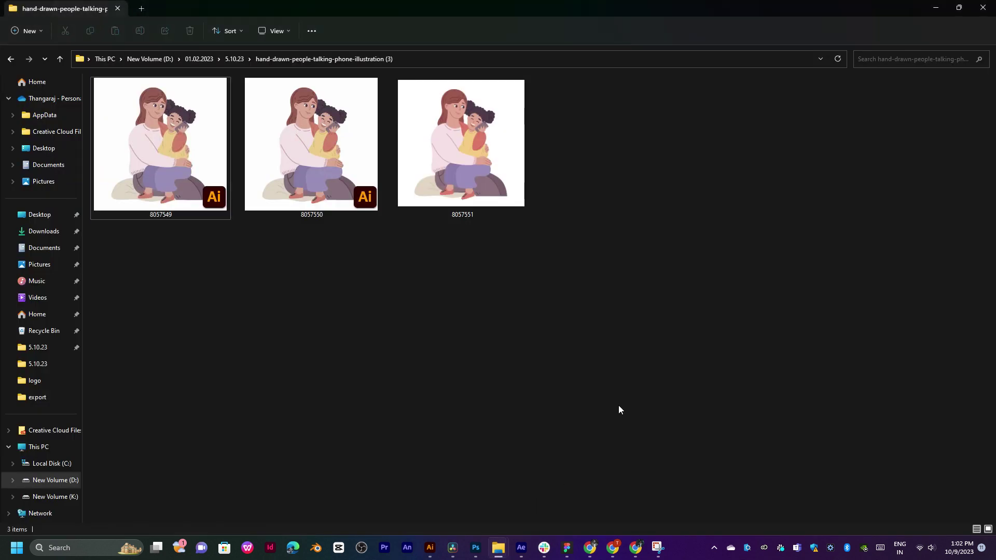
key("alt+Up")
scroll(726, 415, "down", 5)
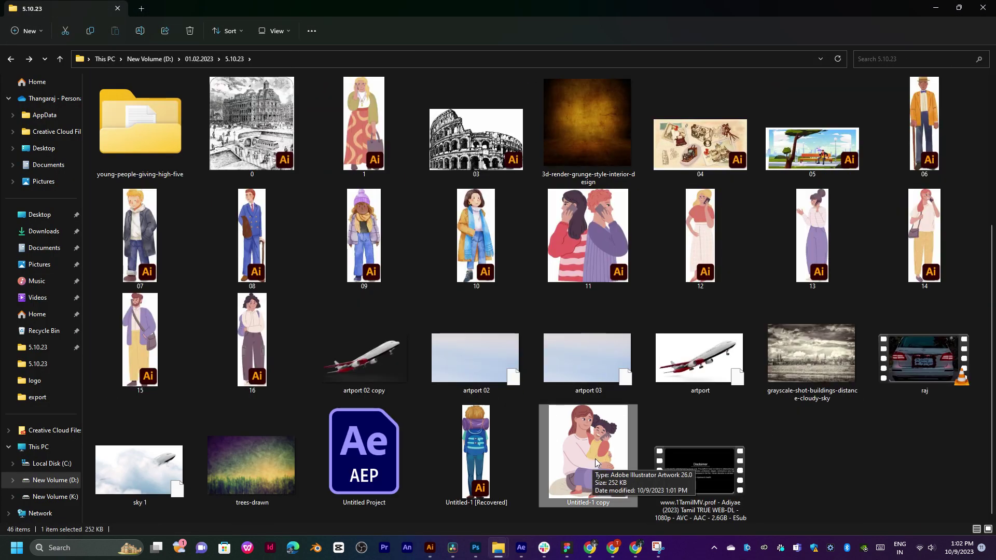
left_click_drag(596, 458, 609, 456)
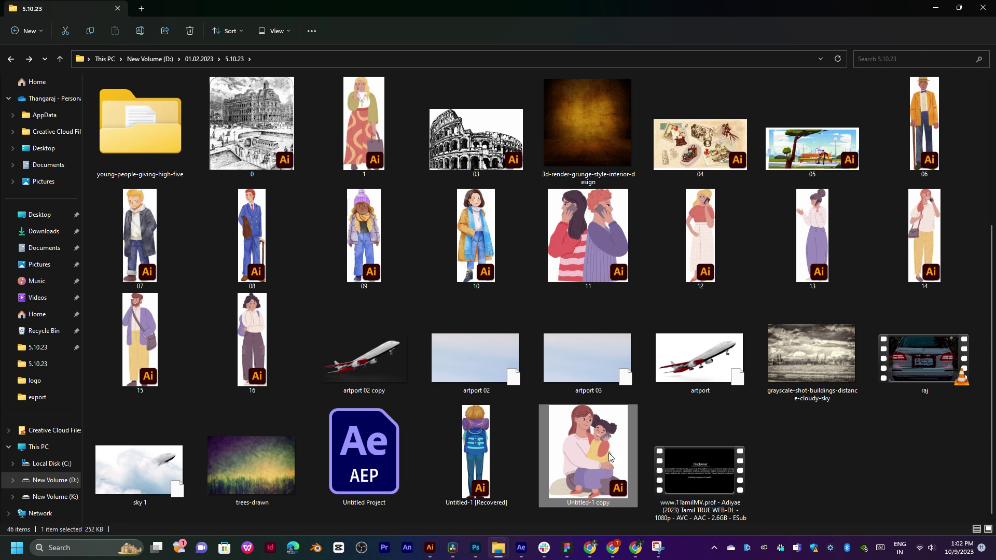
Select character files 11 through 16 and drag them over to After Effects
left_click(594, 247)
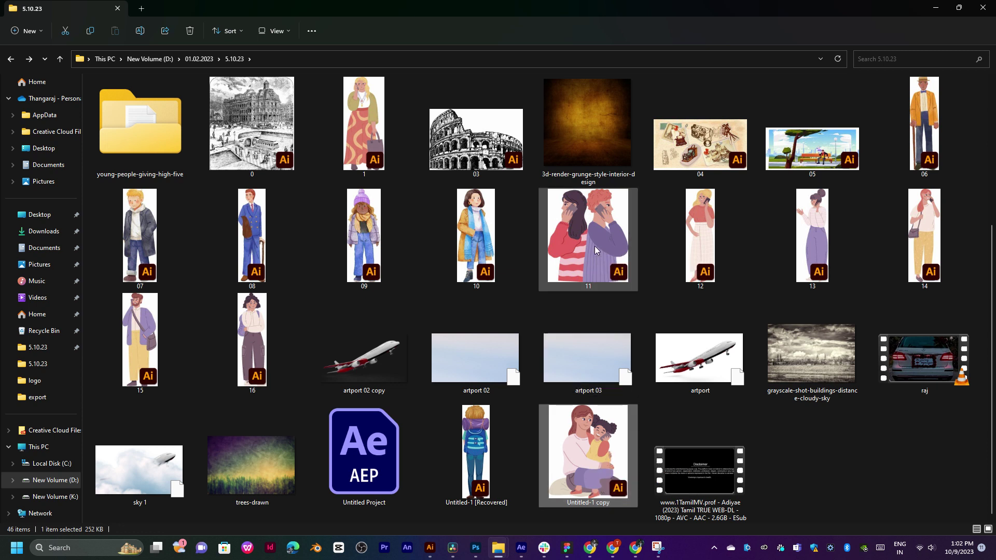
left_click(895, 239, "shift")
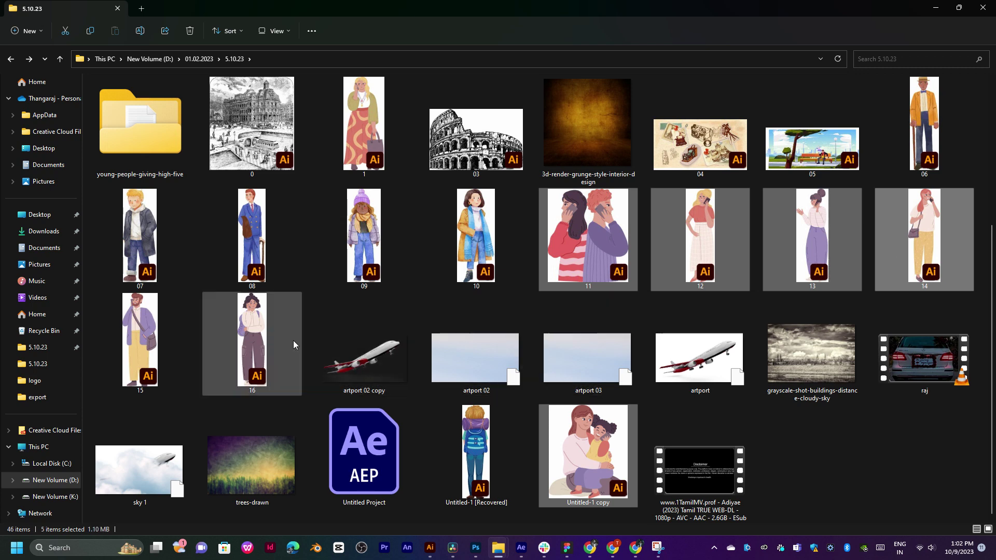
left_click(140, 337, "ctrl")
left_click(222, 336, "ctrl")
mouse_move(222, 336)
left_mouse_down()
mouse_move(262, 412)
mouse_move(90, 171)
mouse_move(71, 227)
mouse_move(80, 242)
left_mouse_up()
key("alt+Tab")
key("alt+Tab")
key("alt+Tab")
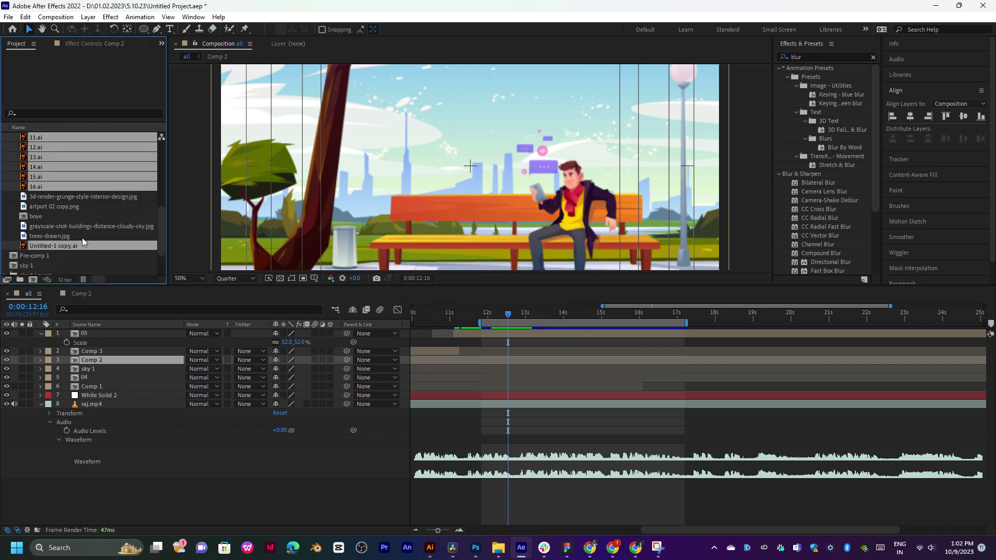
Create a new empty composition, Comp 4
left_click(33, 280)
left_click(567, 392)
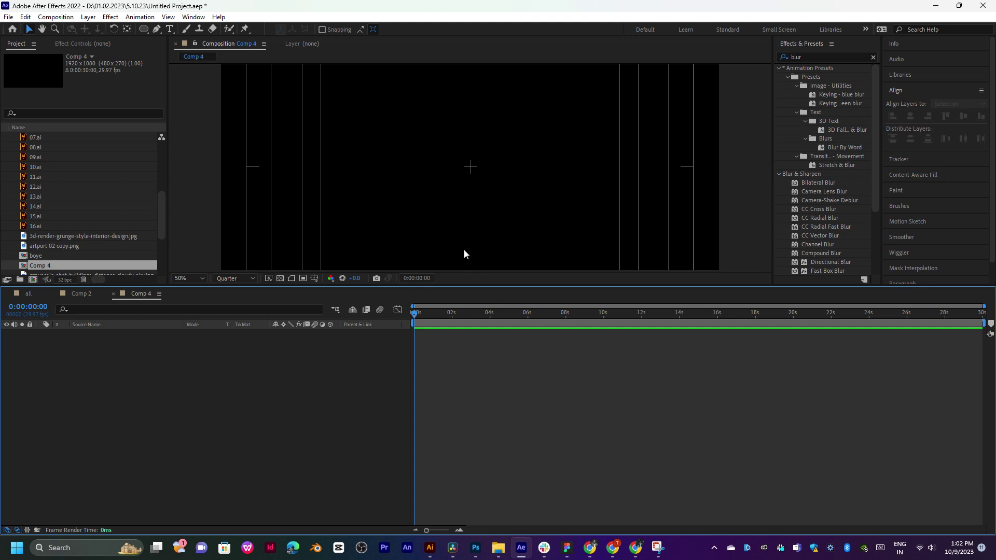
scroll(456, 205, "down", 1)
left_click(44, 223)
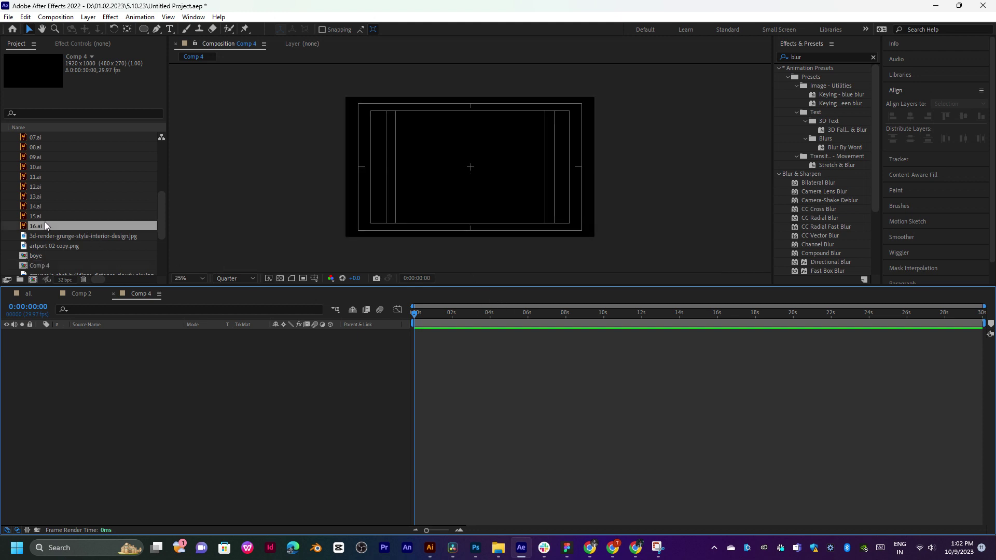
scroll(51, 207, "up", 1)
Preview characters 07.ai–10.ai, then add 11.ai through 16.ai as layers in Comp 4
left_click(42, 166, "ctrl")
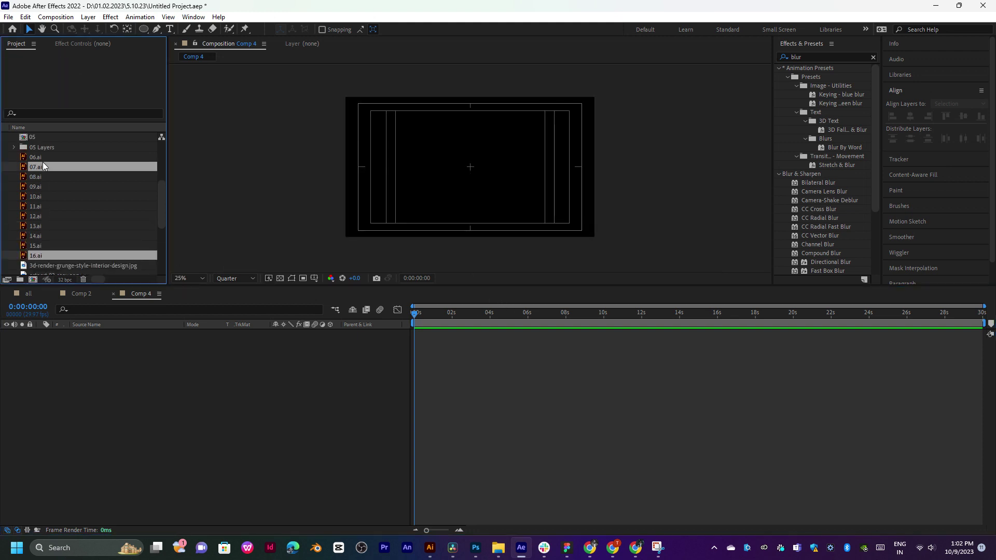
left_click(44, 166)
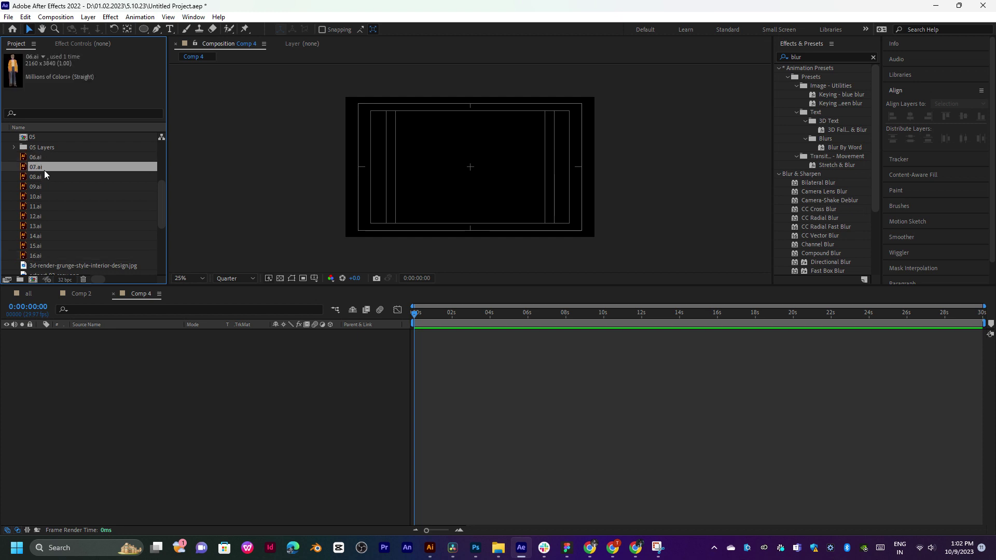
left_click(45, 177)
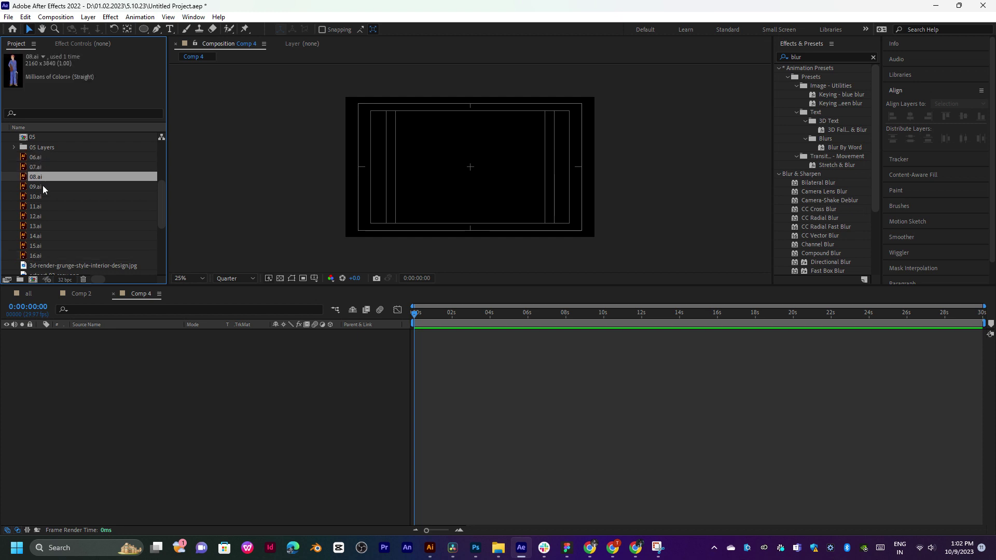
left_click(44, 186)
left_click(48, 197)
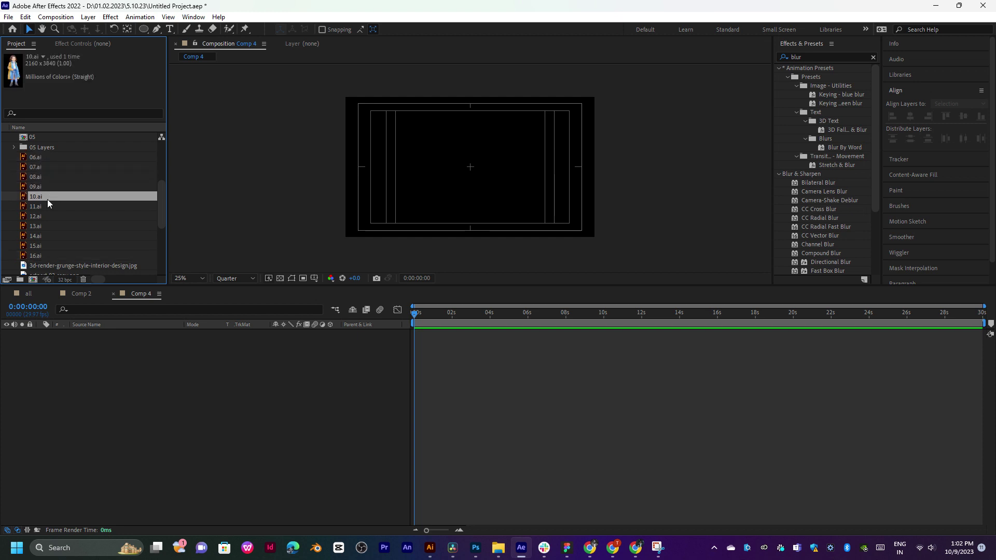
left_click(45, 207)
left_click(50, 255, "shift")
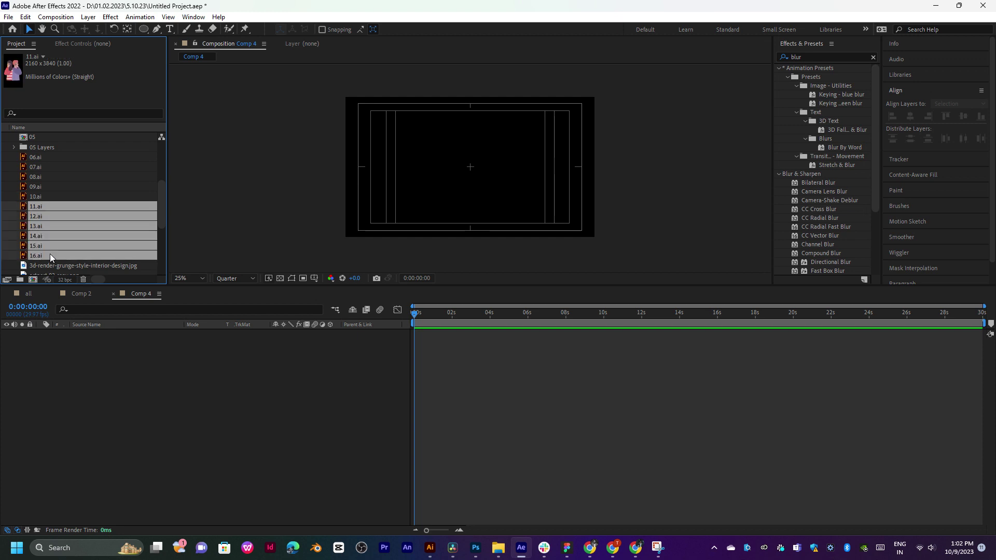
left_click_drag(49, 205, 63, 352)
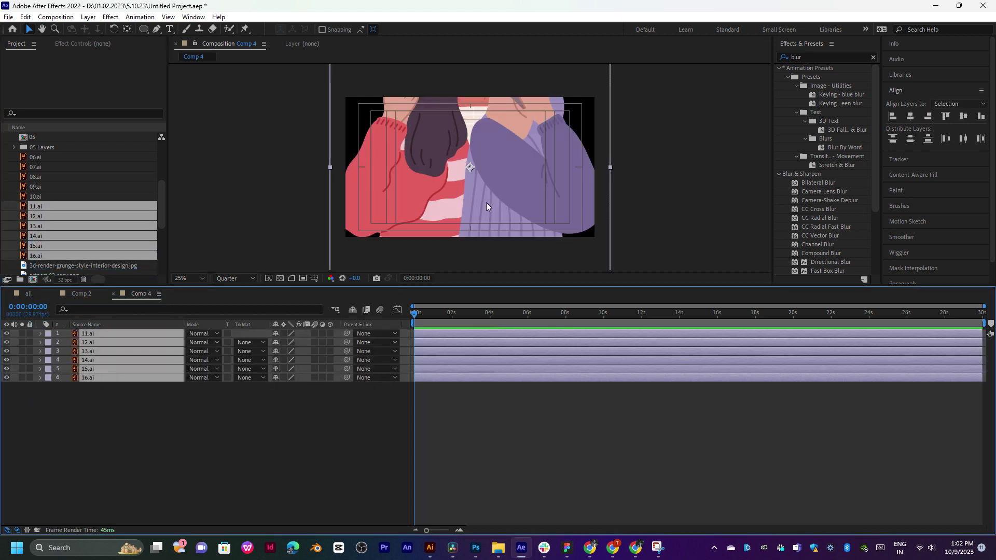
Scale all six character layers down to 25%, then reselect them
key("comma")
key("s")
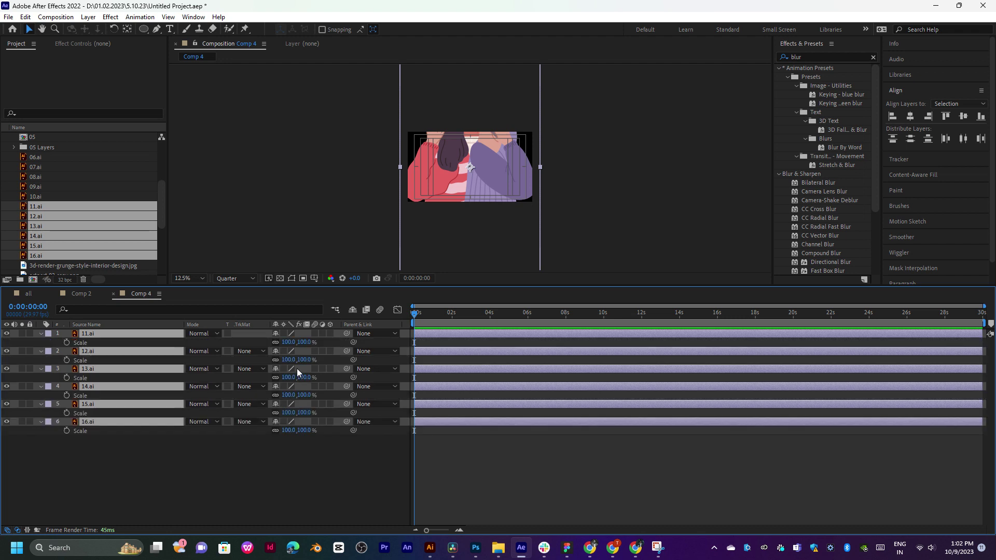
left_click_drag(289, 359, 263, 369)
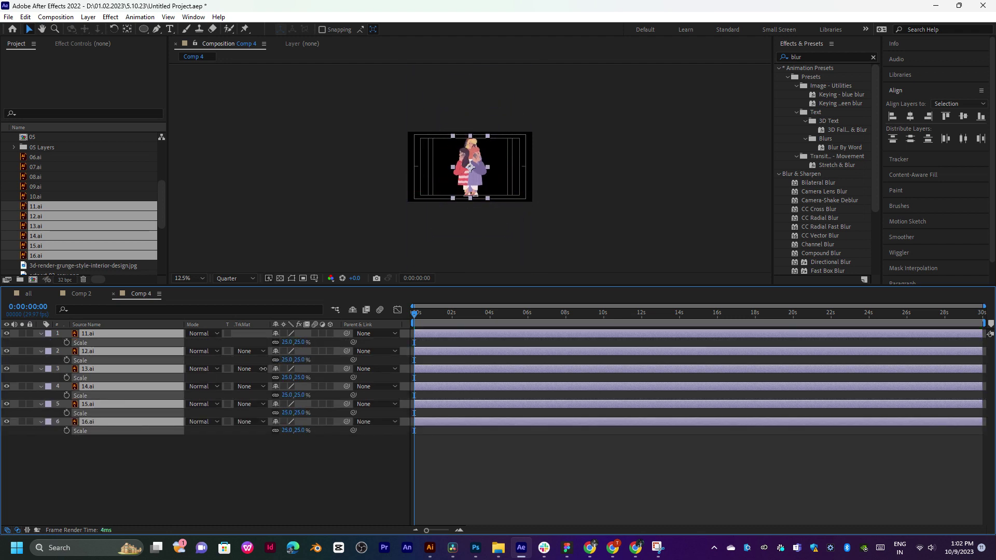
key("period")
left_click(611, 158)
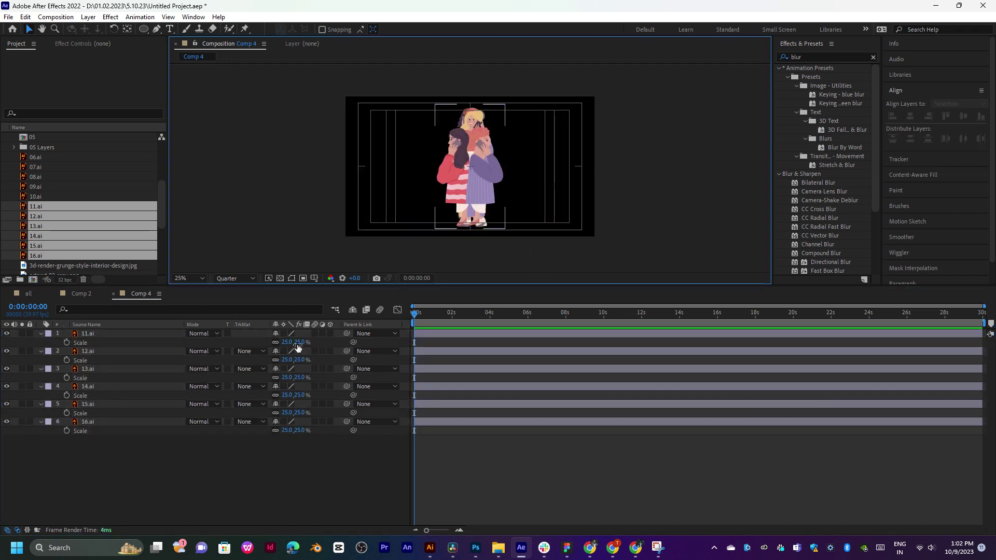
left_click(101, 335)
left_click(104, 423, "shift")
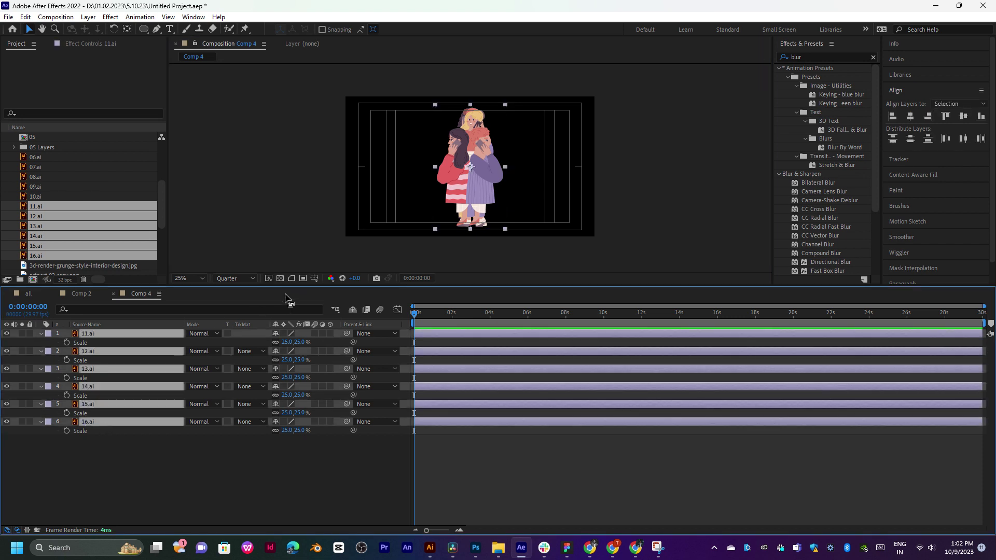
Shift all six characters right, then place 11.ai on the left and 12.ai near centre
key("p")
left_click_drag(489, 182, 542, 182)
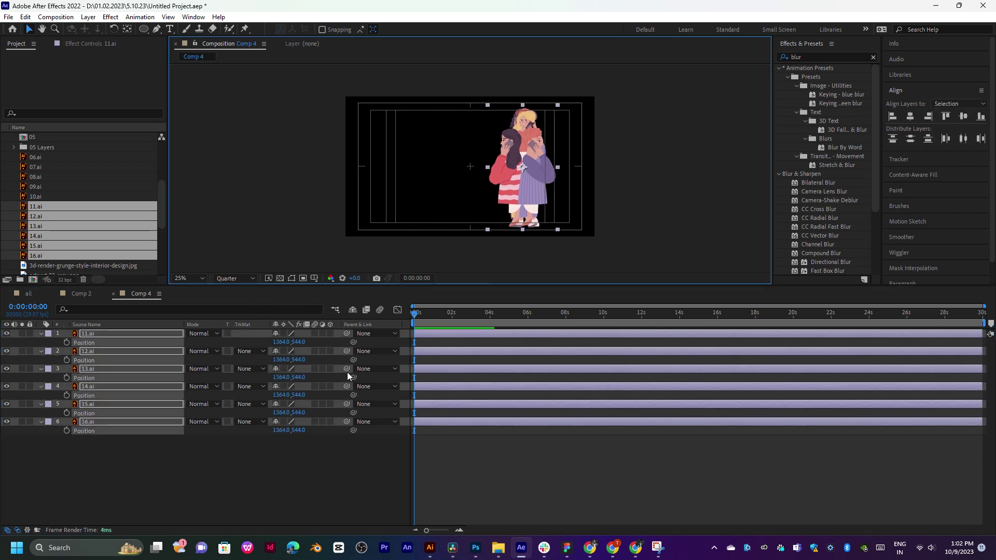
left_click(107, 441)
left_click(122, 333)
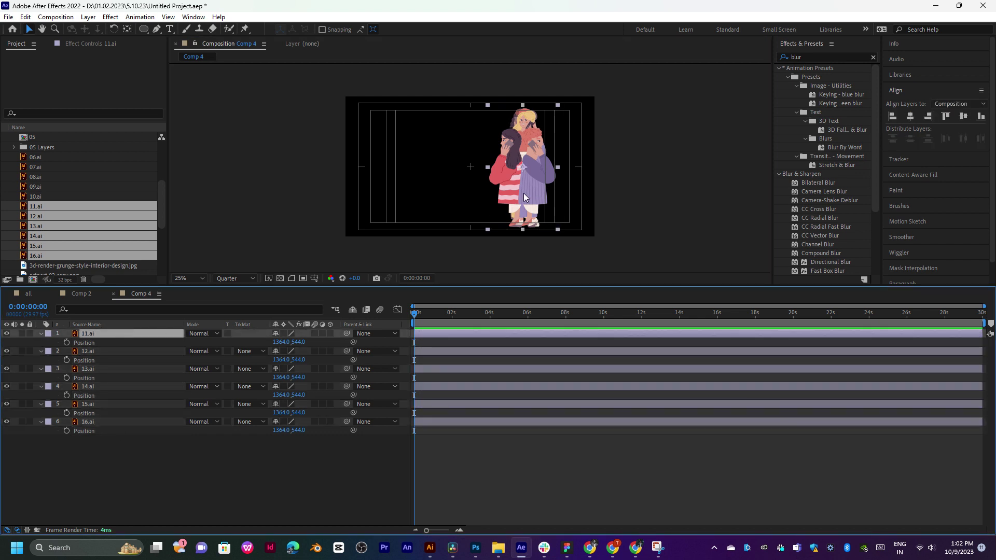
left_click_drag(521, 193, 419, 201)
left_click(119, 352)
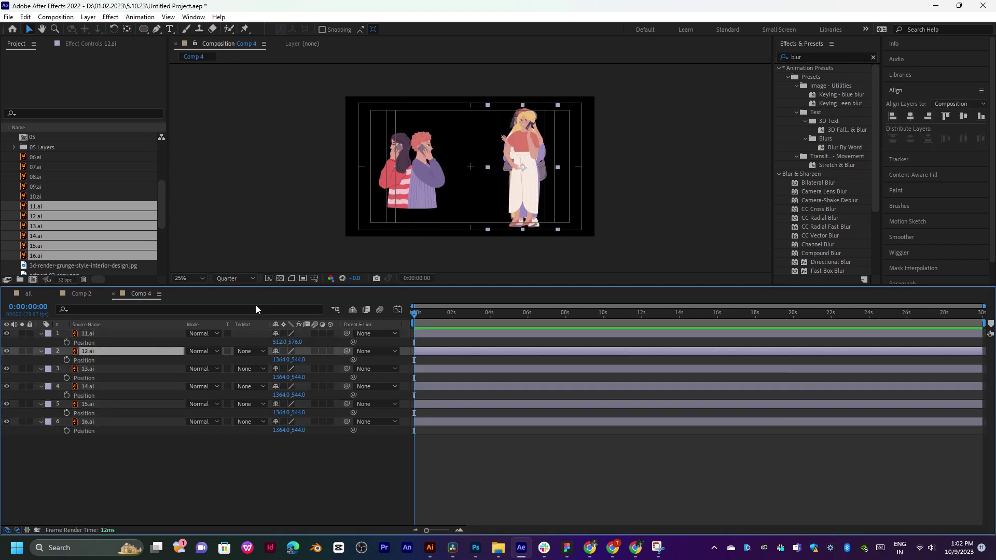
left_click_drag(543, 179, 489, 182)
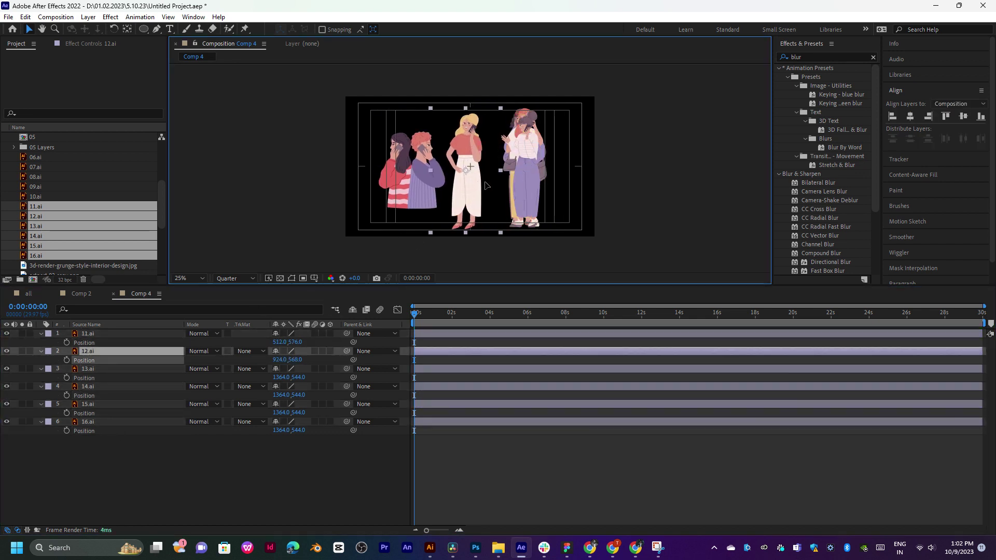
Reposition 13.ai, 15.ai and 16.ai to finish the side-by-side row
left_click(110, 370)
mouse_move(523, 184)
left_mouse_down()
mouse_move(569, 184)
mouse_move(373, 180)
left_mouse_up()
left_click(101, 386)
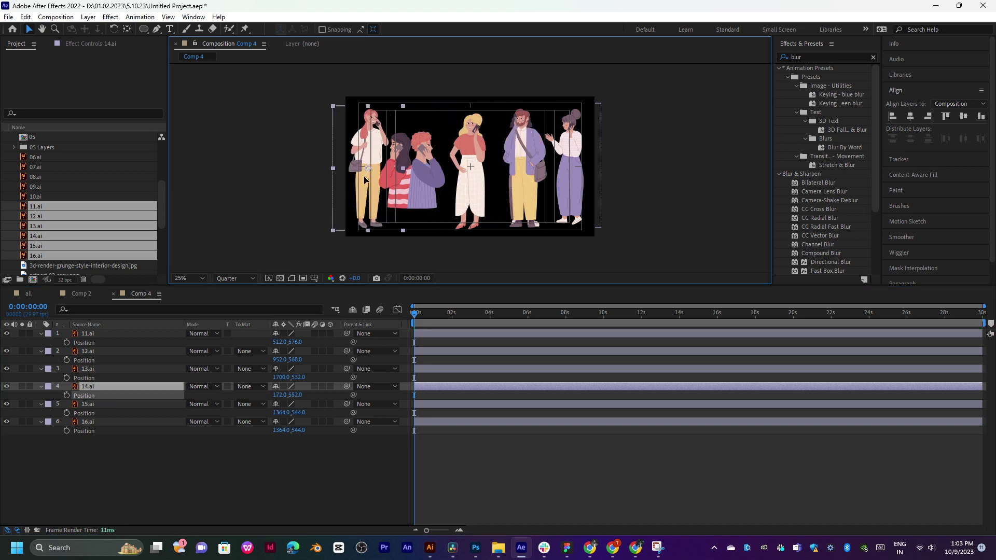
left_click(96, 404)
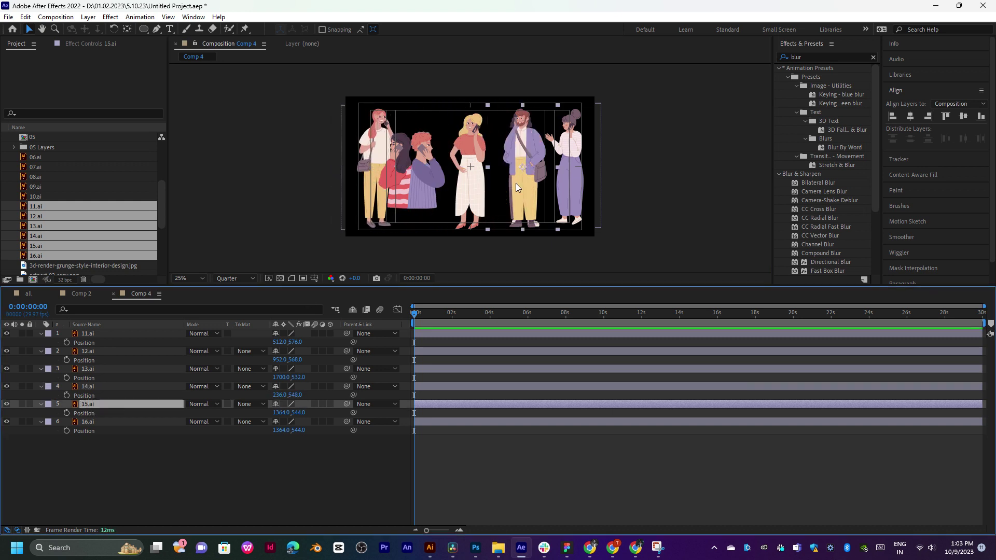
left_click_drag(529, 189, 441, 187)
left_click(88, 421)
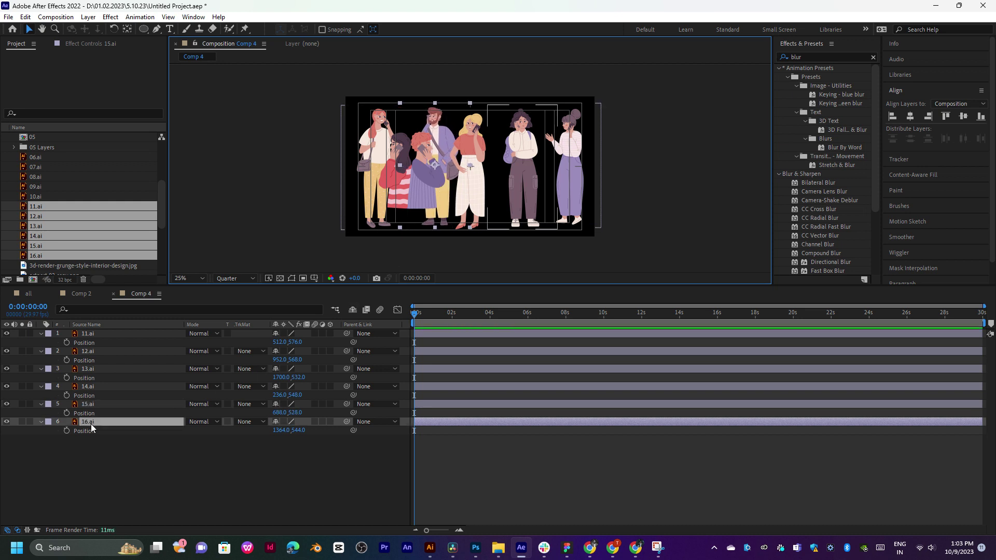
left_click_drag(516, 171, 478, 187)
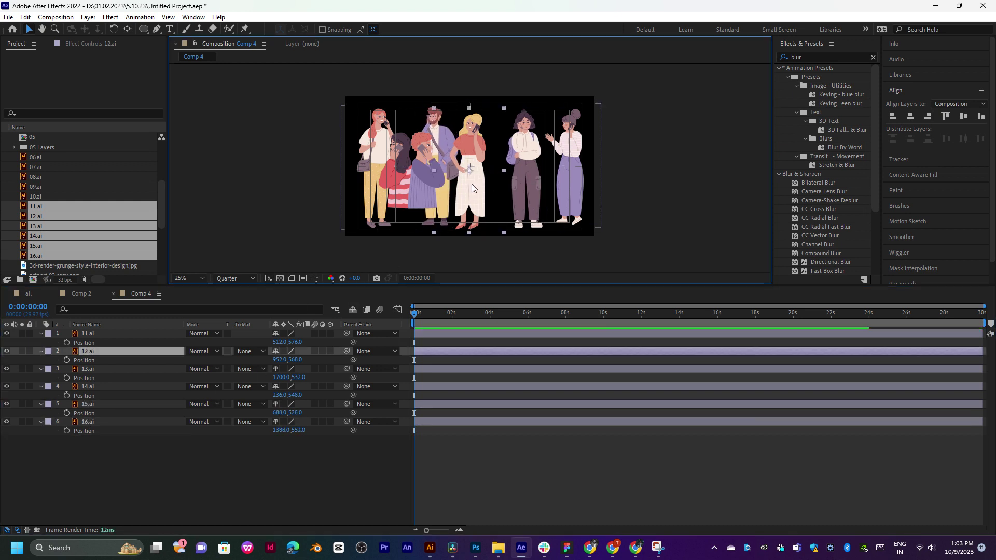
left_click(418, 186)
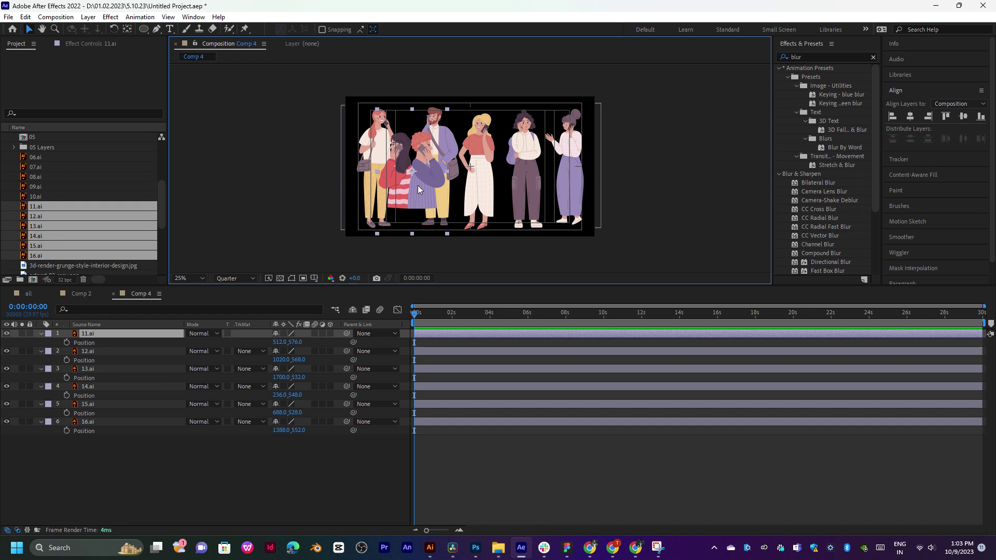
left_click(222, 465)
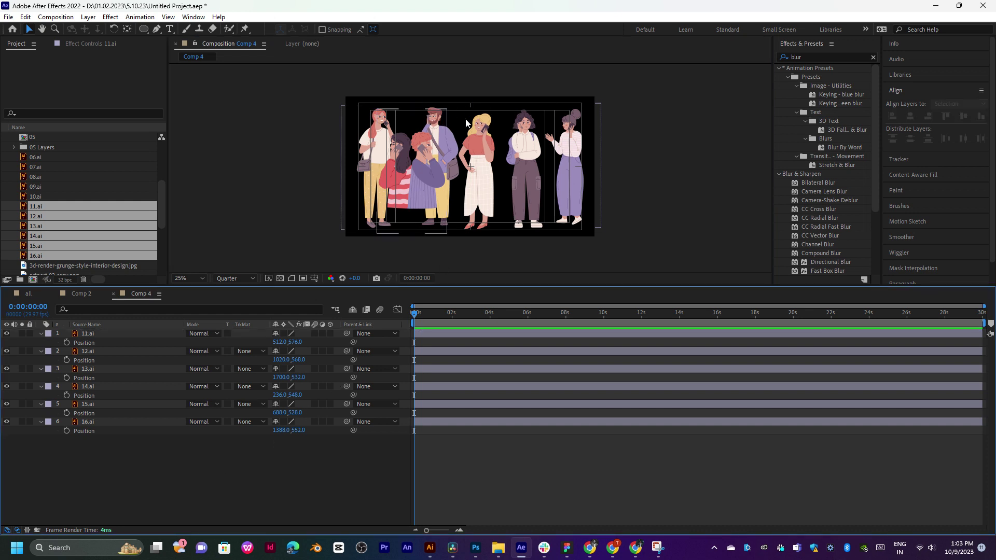